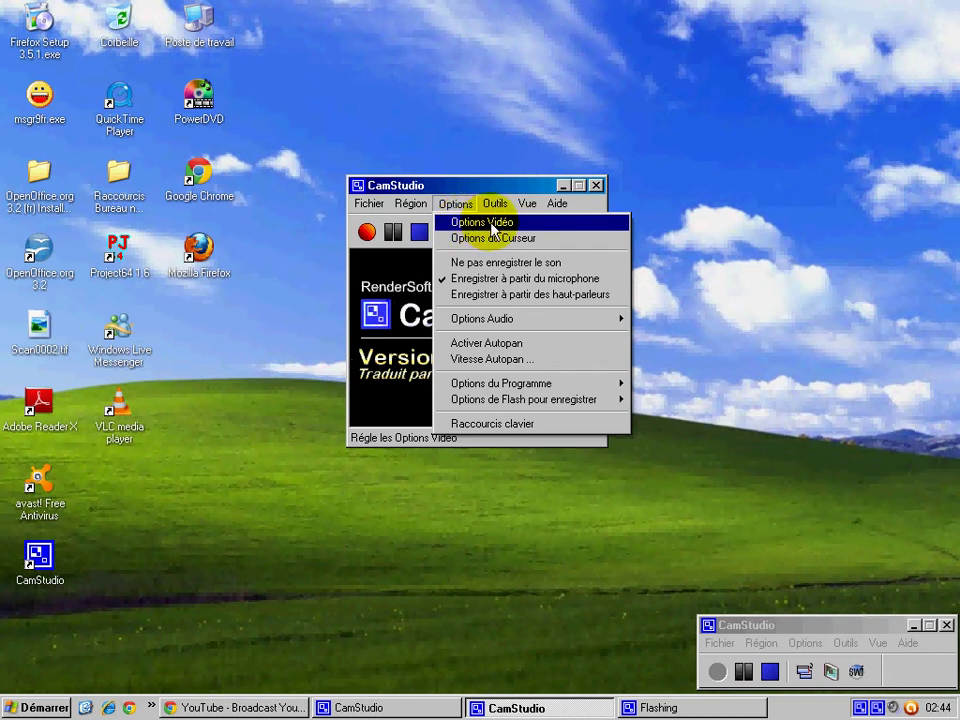
# Configure the video options with Microsoft Vidéo 1 compression and a quality of 85
pyautogui.click(497, 224)
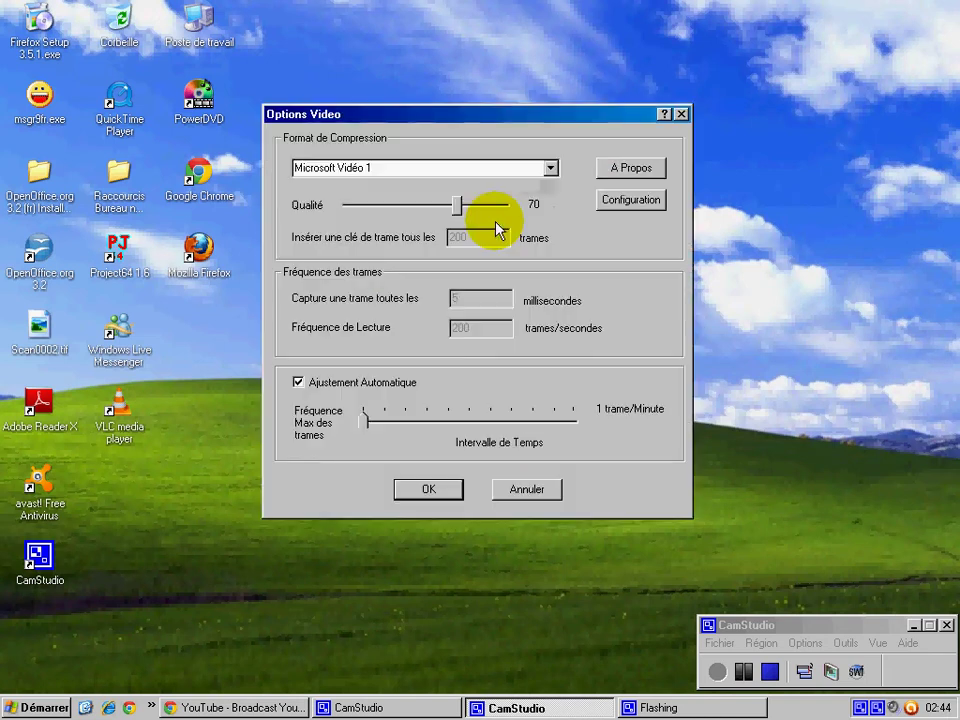
pyautogui.moveTo(529, 121); pyautogui.dragTo(551, 144)
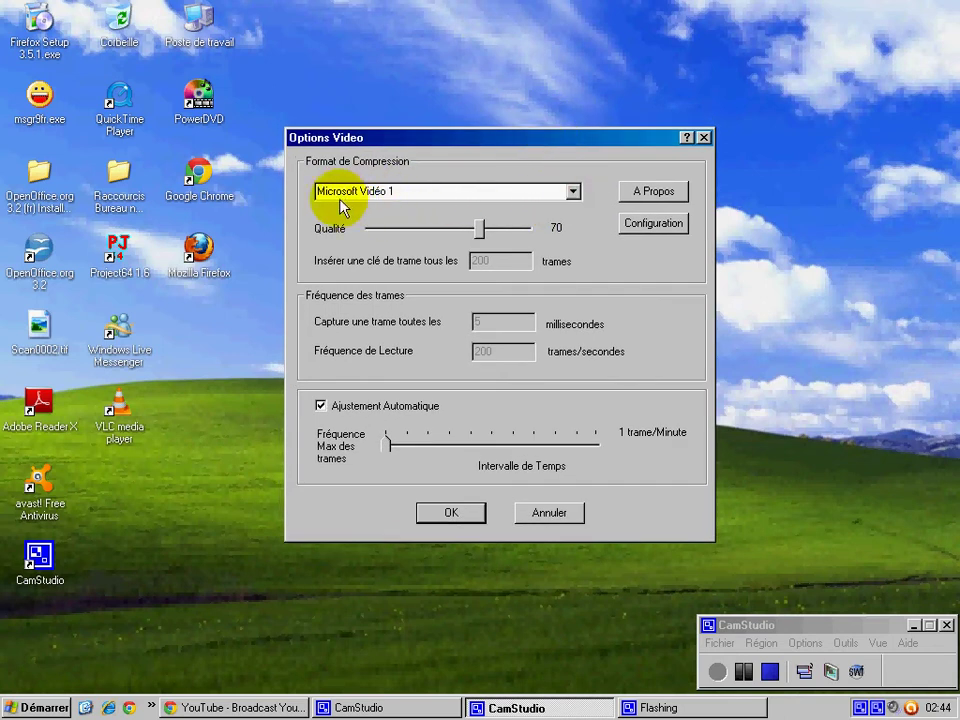
pyautogui.click(574, 192)
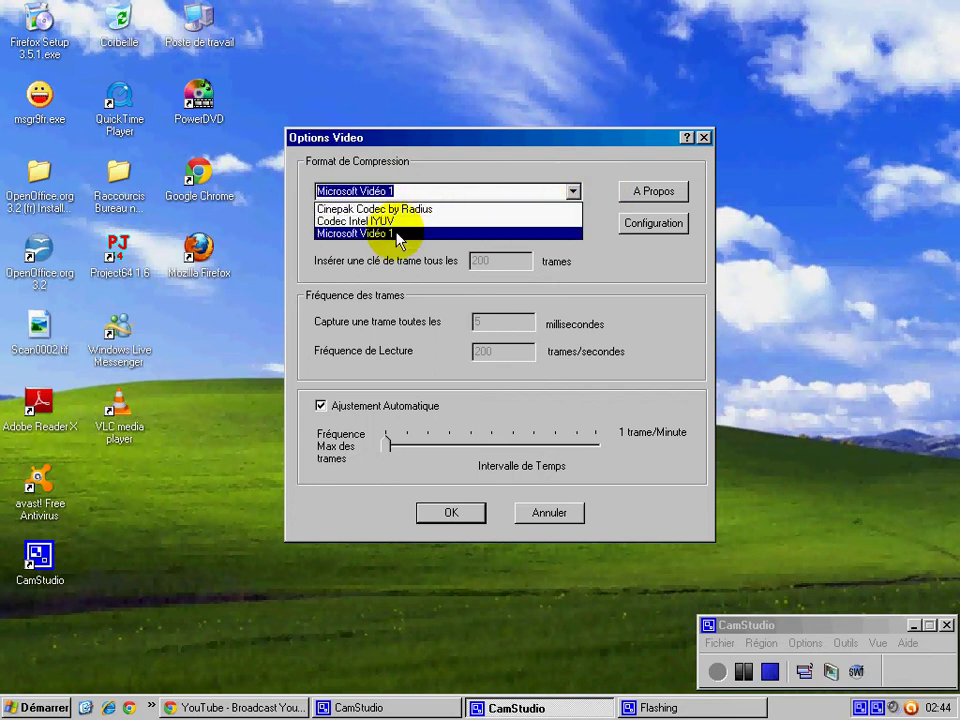
pyautogui.click(598, 188)
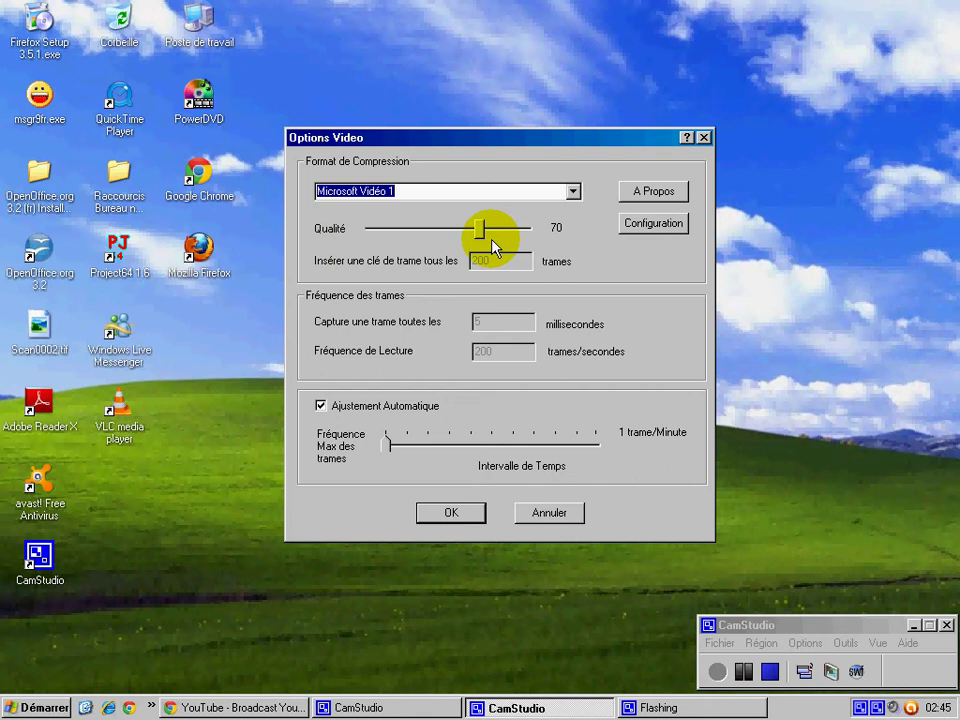
pyautogui.moveTo(481, 232); pyautogui.dragTo(506, 238)
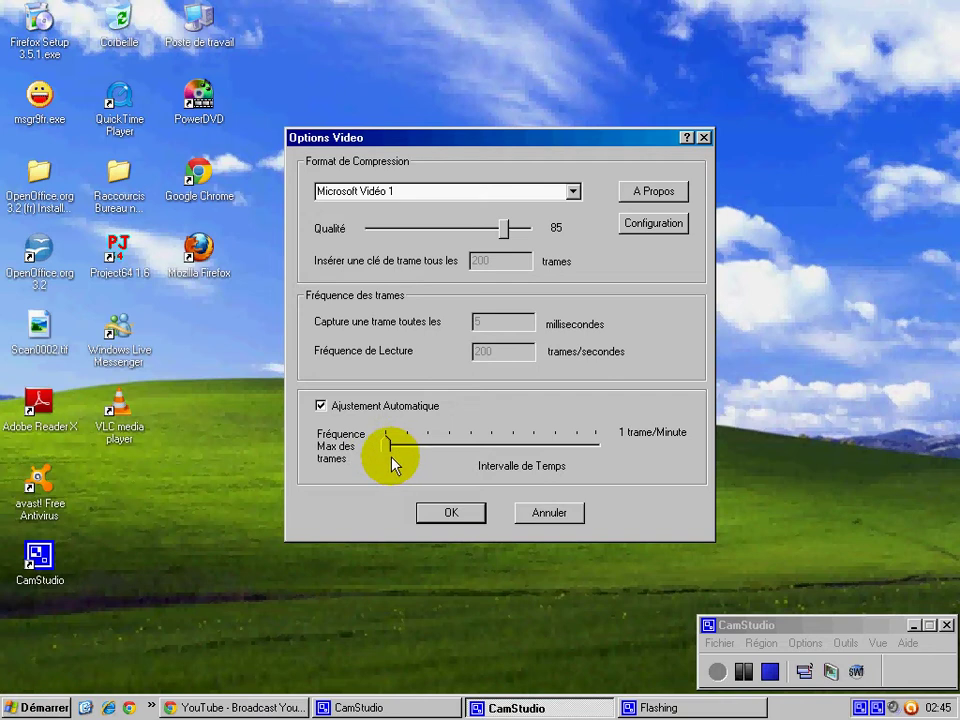
pyautogui.click(447, 515)
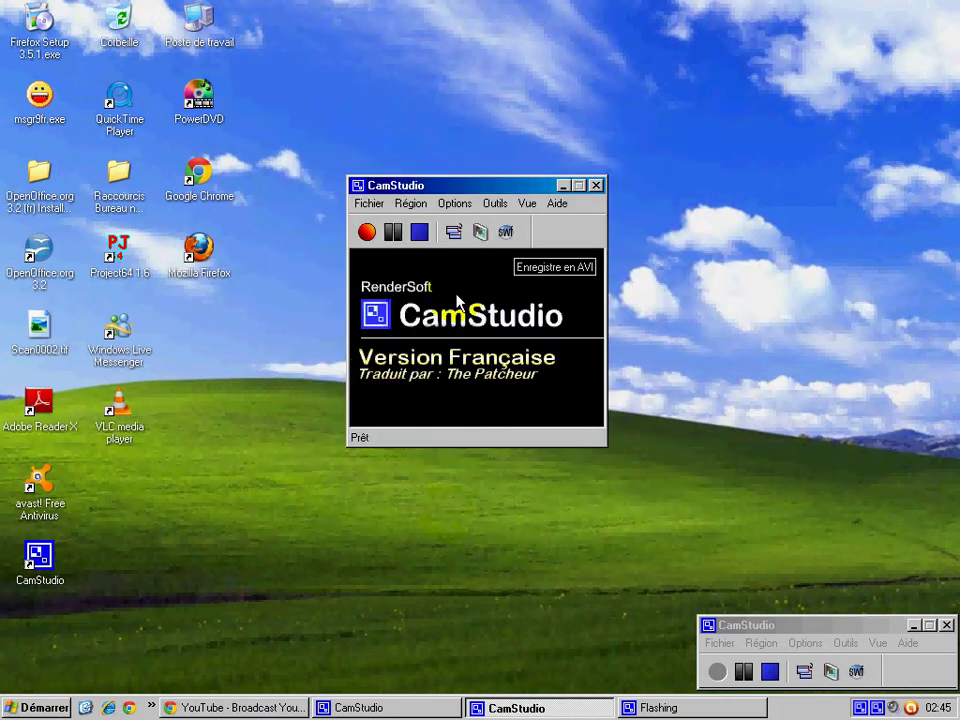
# Set the cursor highlight colour to yellow in the cursor options, after trying blue
pyautogui.click(455, 204)
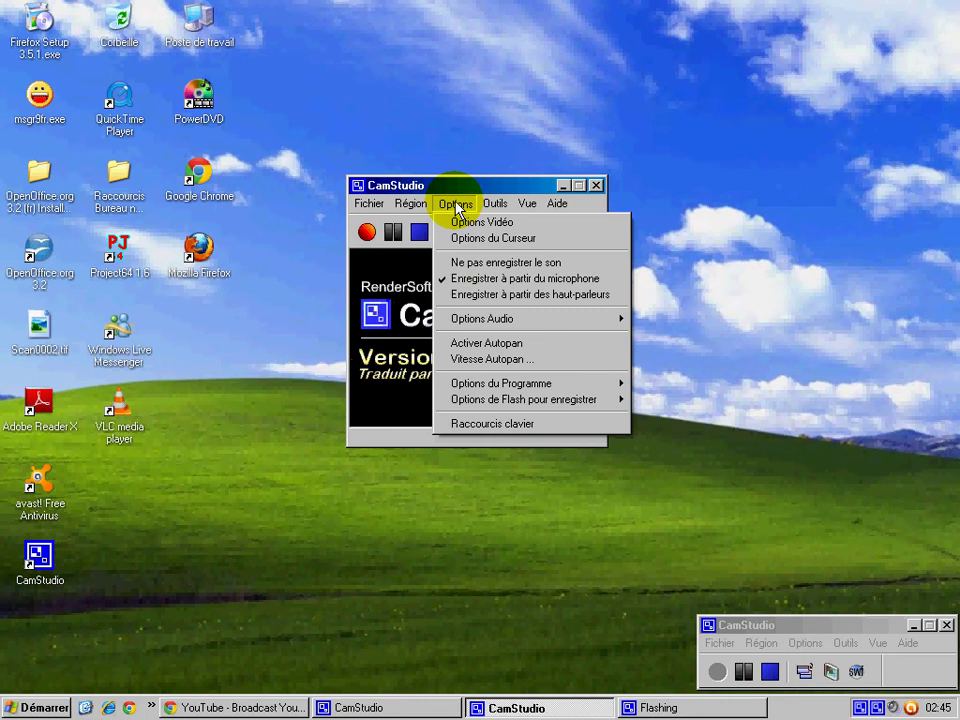
pyautogui.click(744, 671)
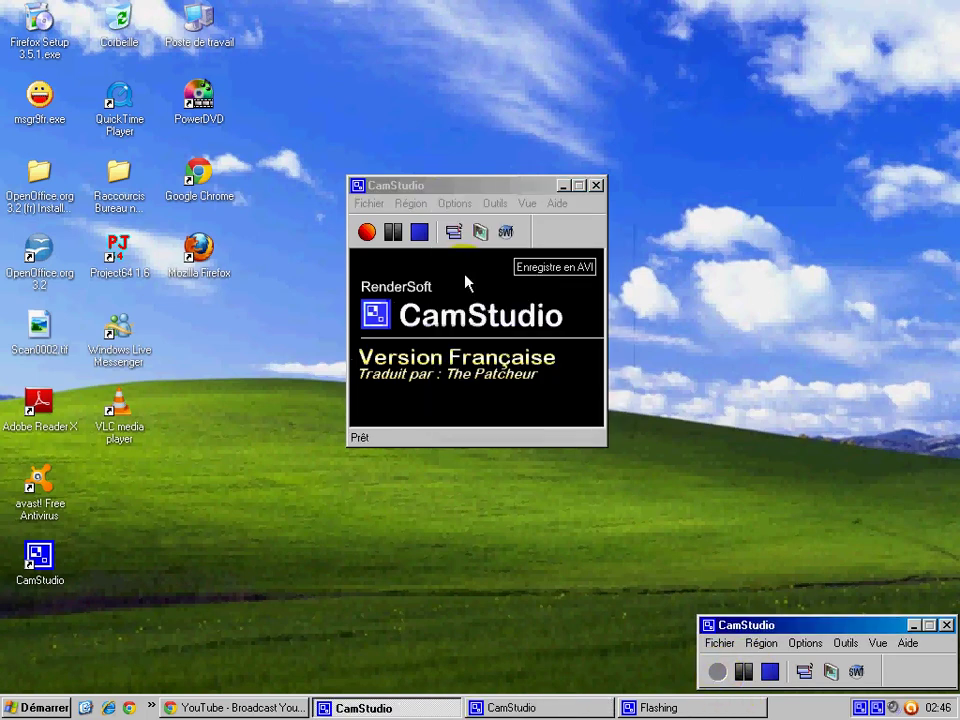
pyautogui.click(454, 205)
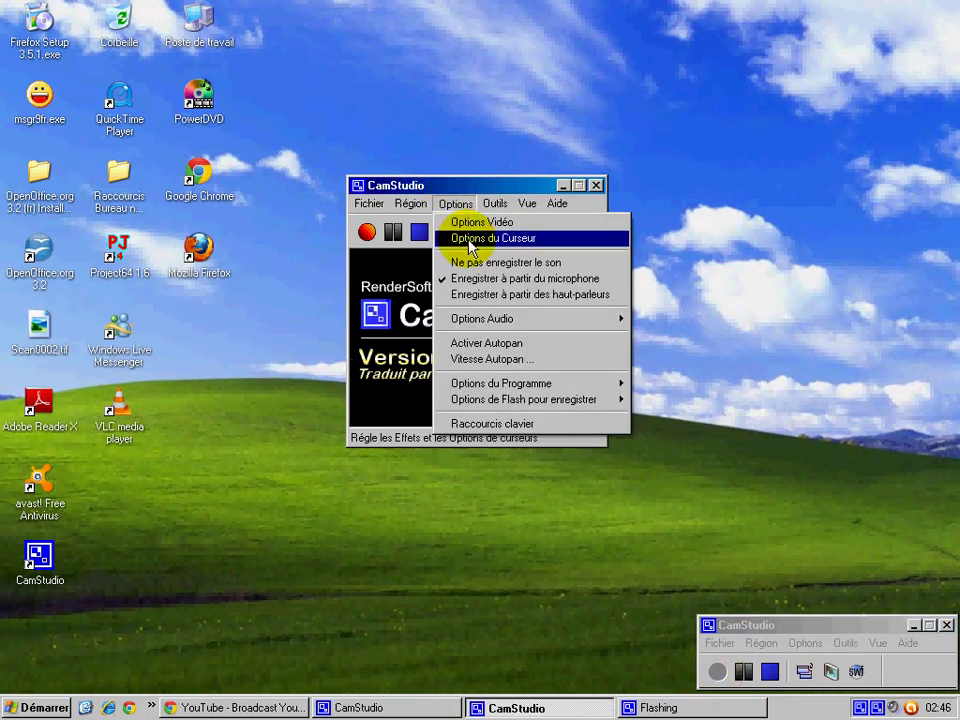
pyautogui.click(473, 240)
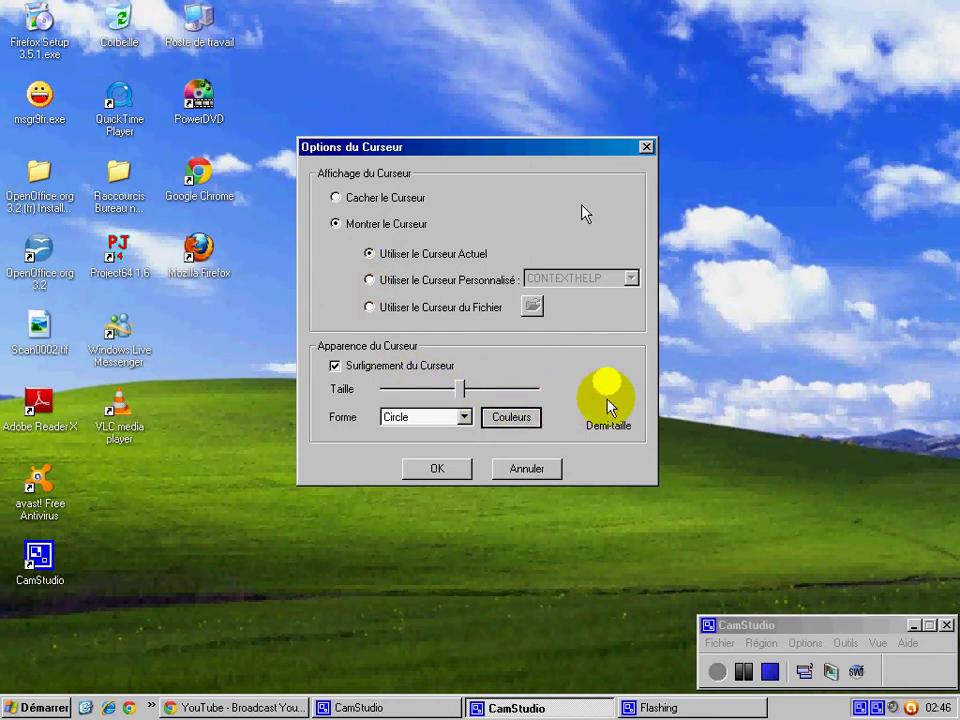
pyautogui.click(518, 420)
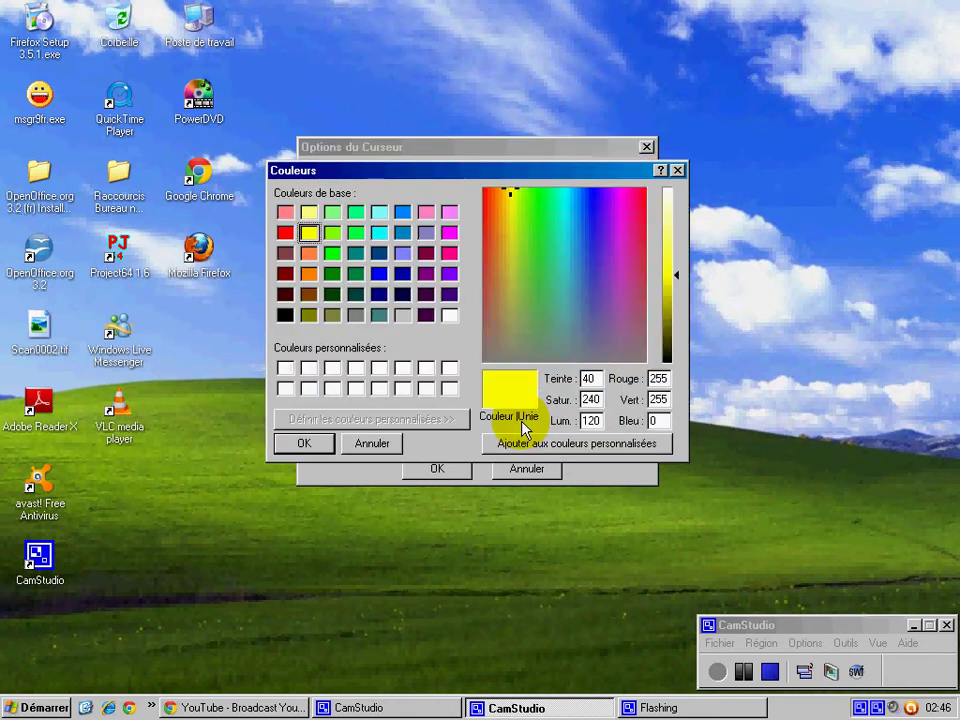
pyautogui.click(379, 273)
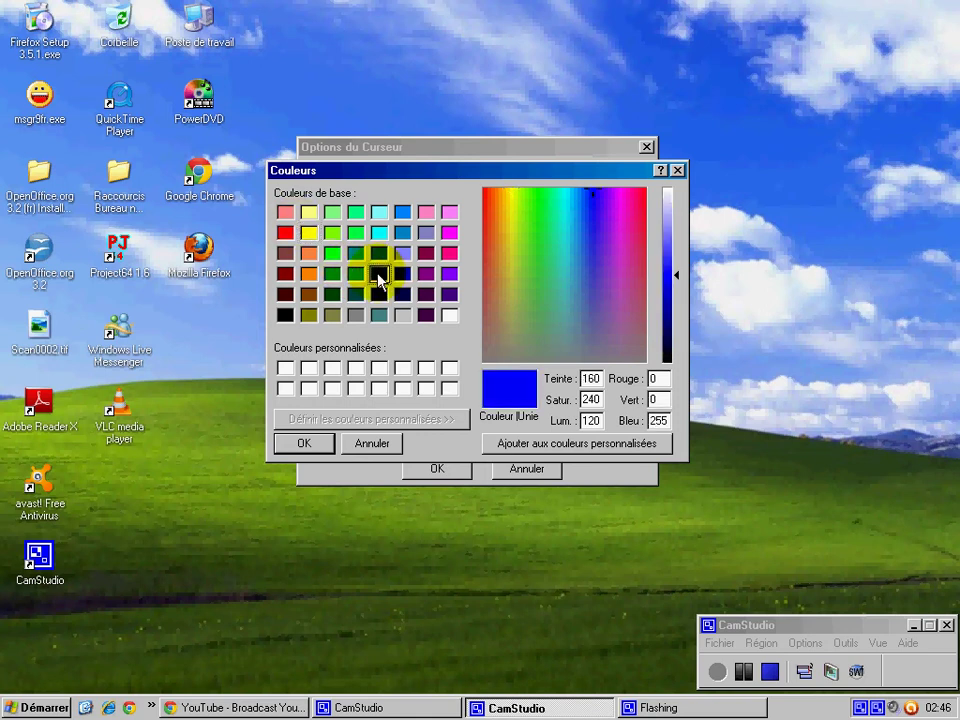
pyautogui.click(306, 234)
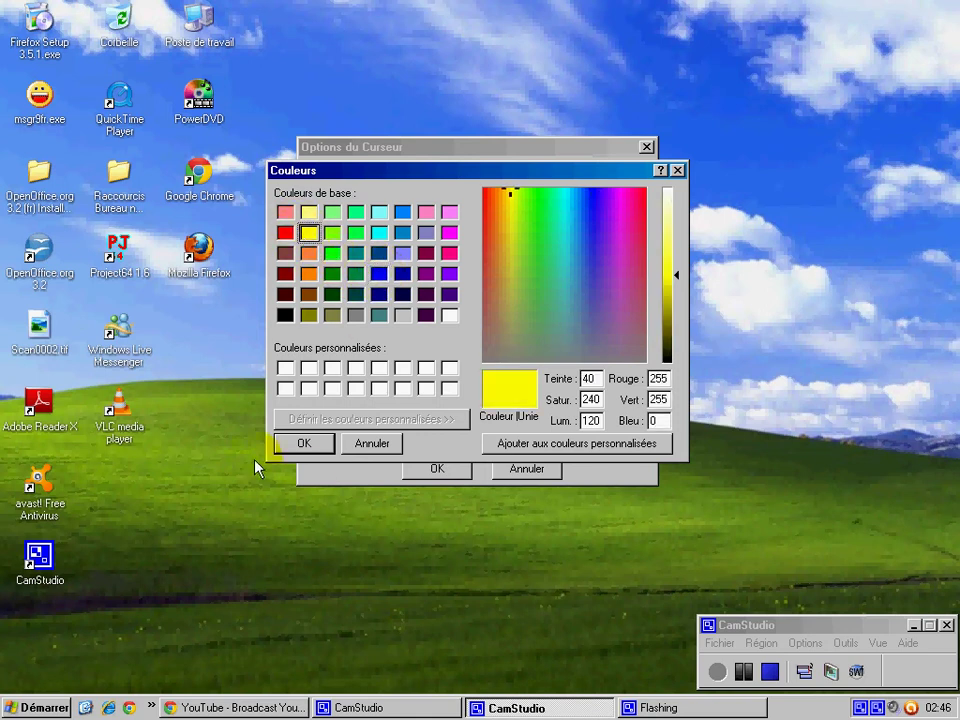
pyautogui.click(310, 446)
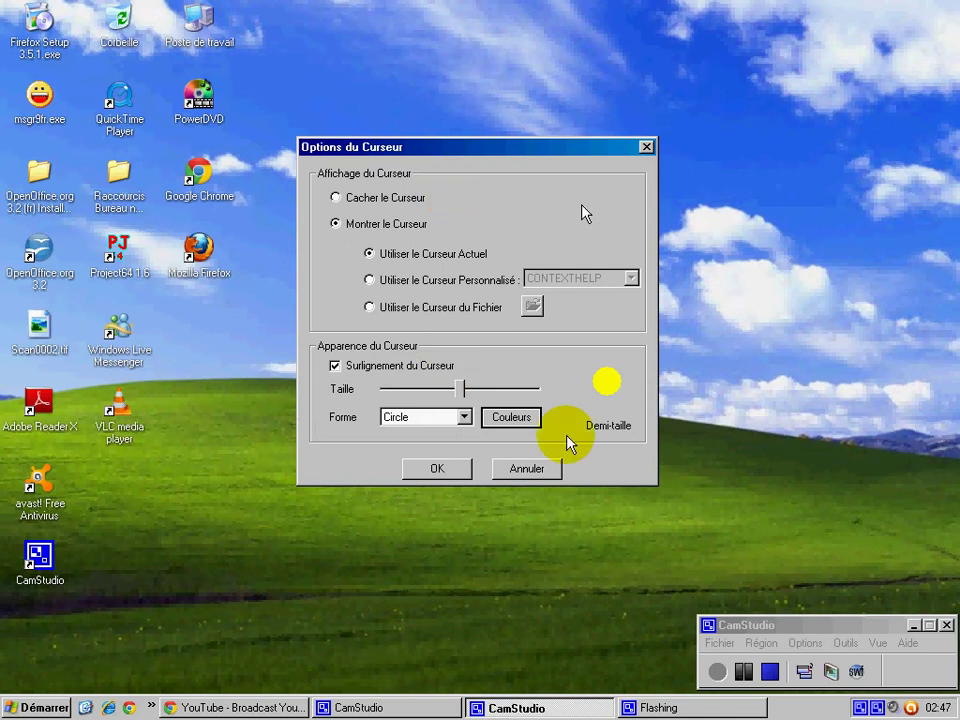
pyautogui.click(440, 470)
# Switch sound recording off and back to recording from the microphone
pyautogui.click(451, 208)
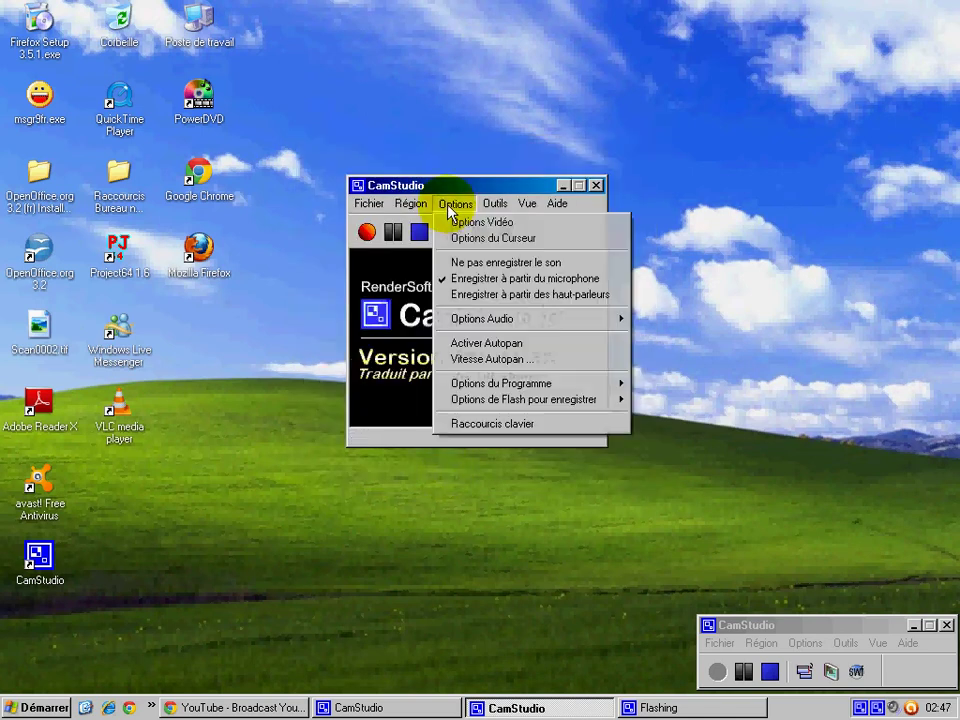
pyautogui.click(447, 262)
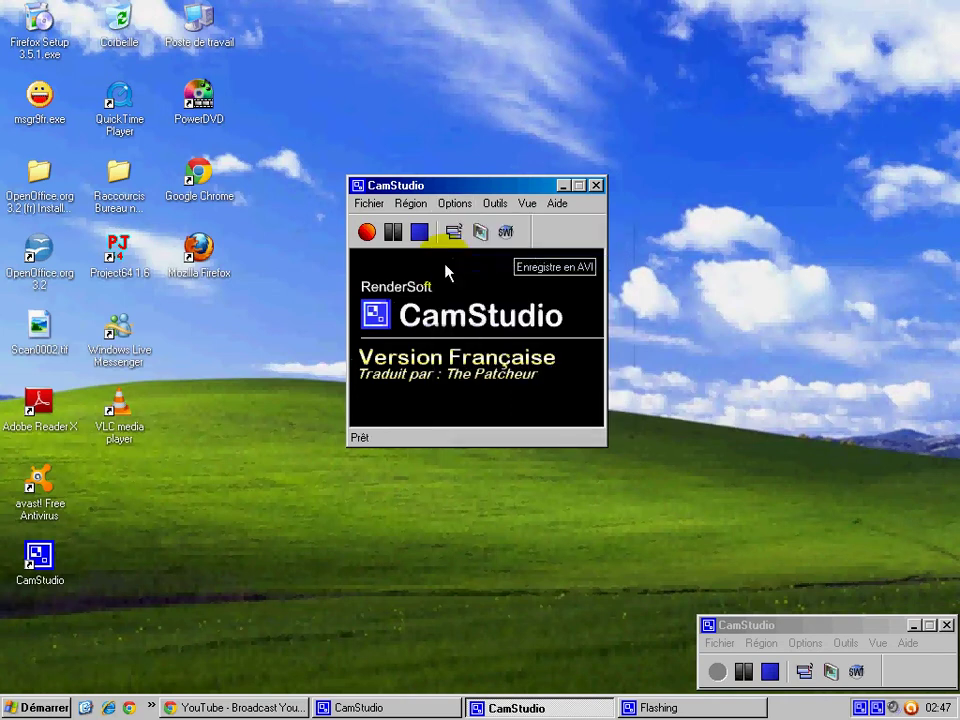
pyautogui.click(448, 205)
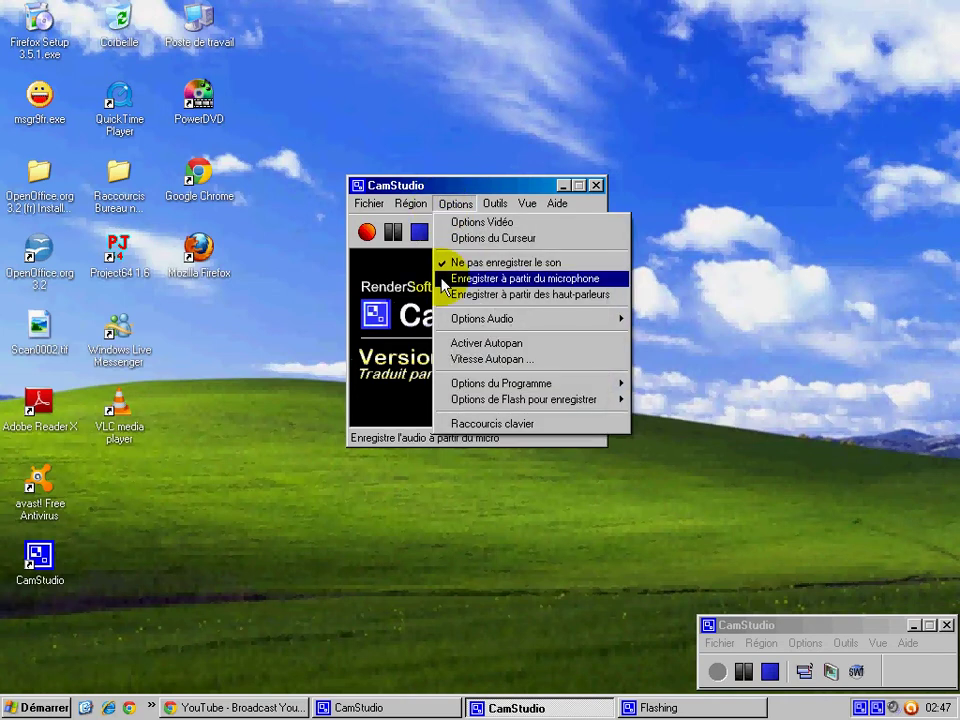
pyautogui.click(445, 279)
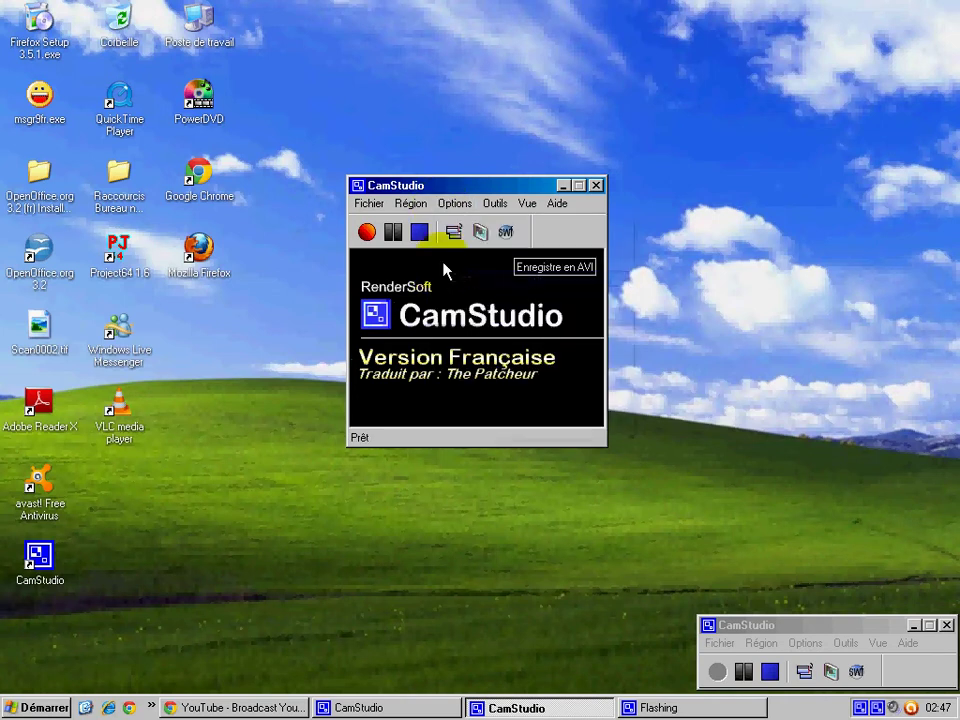
# Open the microphone audio options and inspect the recording volume controls of the capture device
pyautogui.click(461, 204)
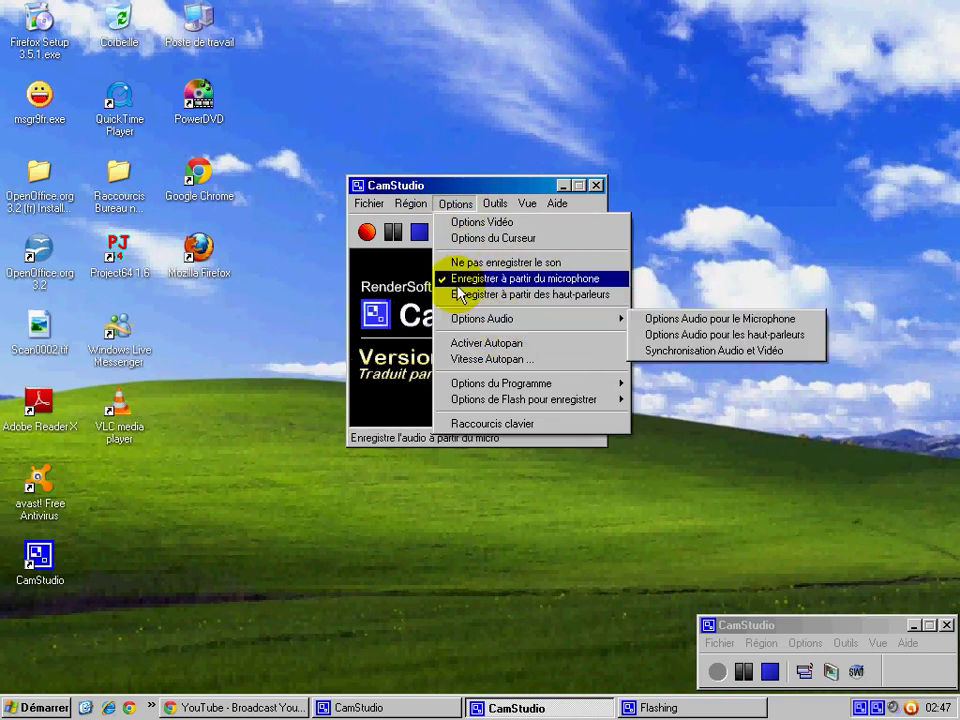
pyautogui.moveTo(481, 330)
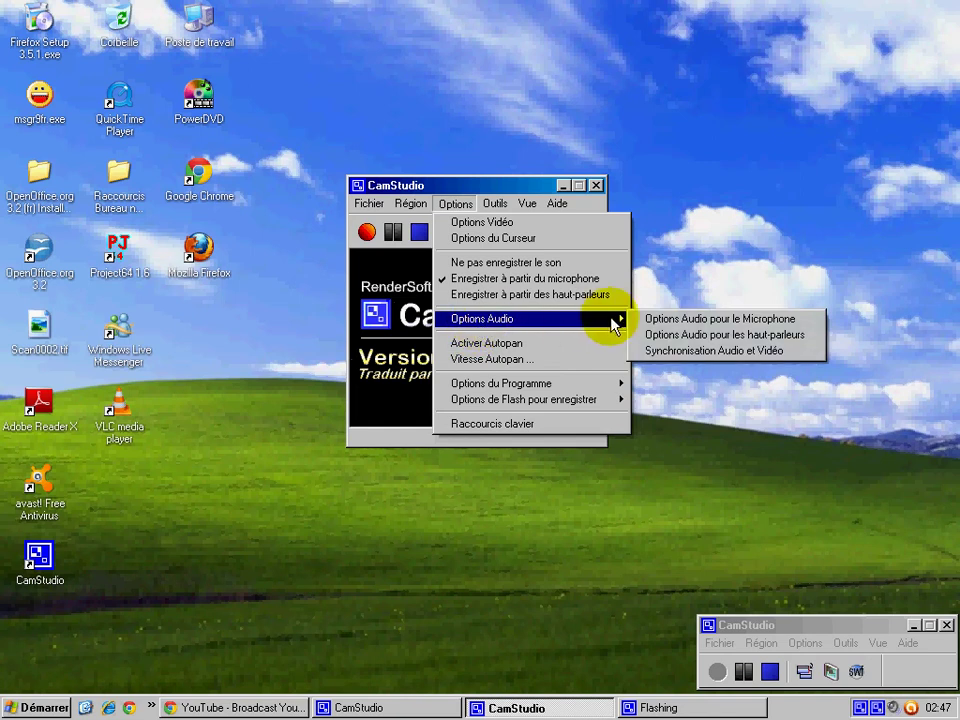
pyautogui.click(668, 322)
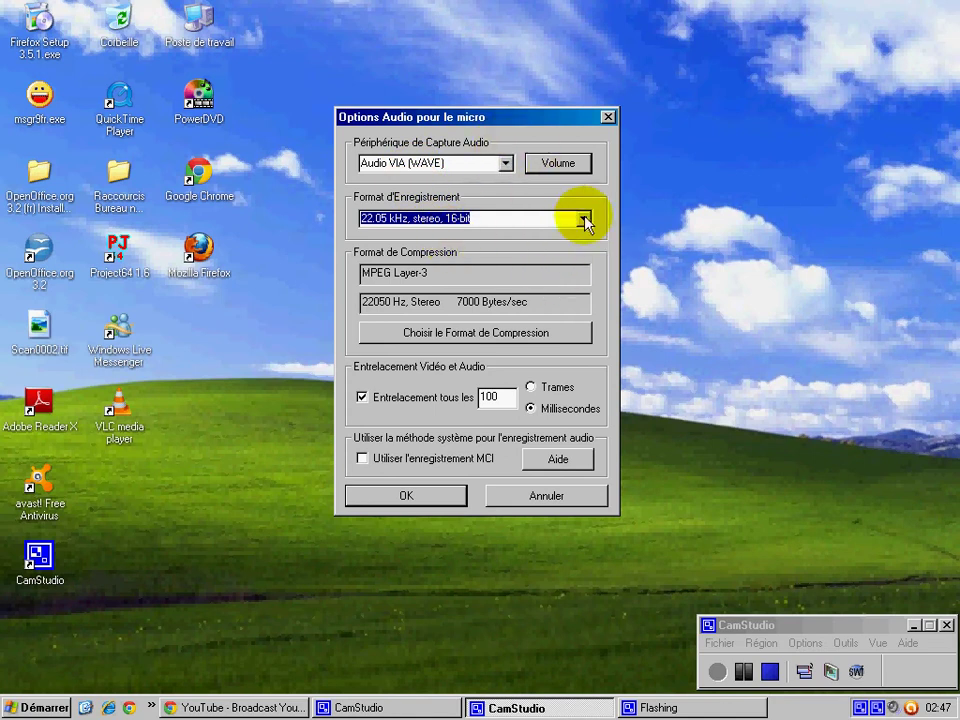
pyautogui.click(556, 172)
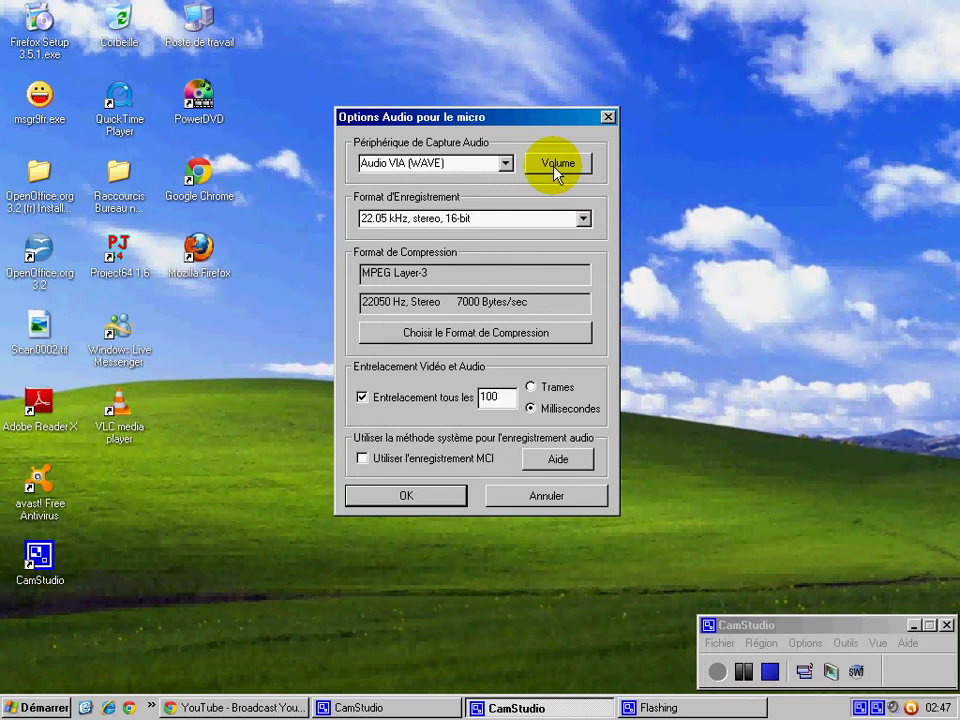
pyautogui.moveTo(482, 268); pyautogui.dragTo(569, 225)
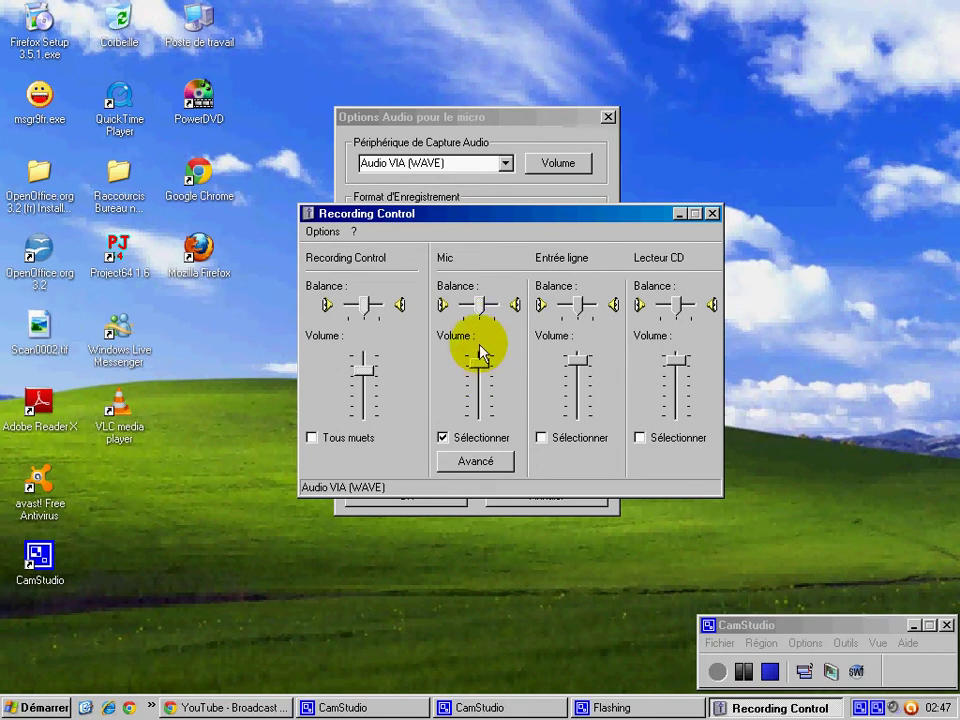
pyautogui.click(712, 214)
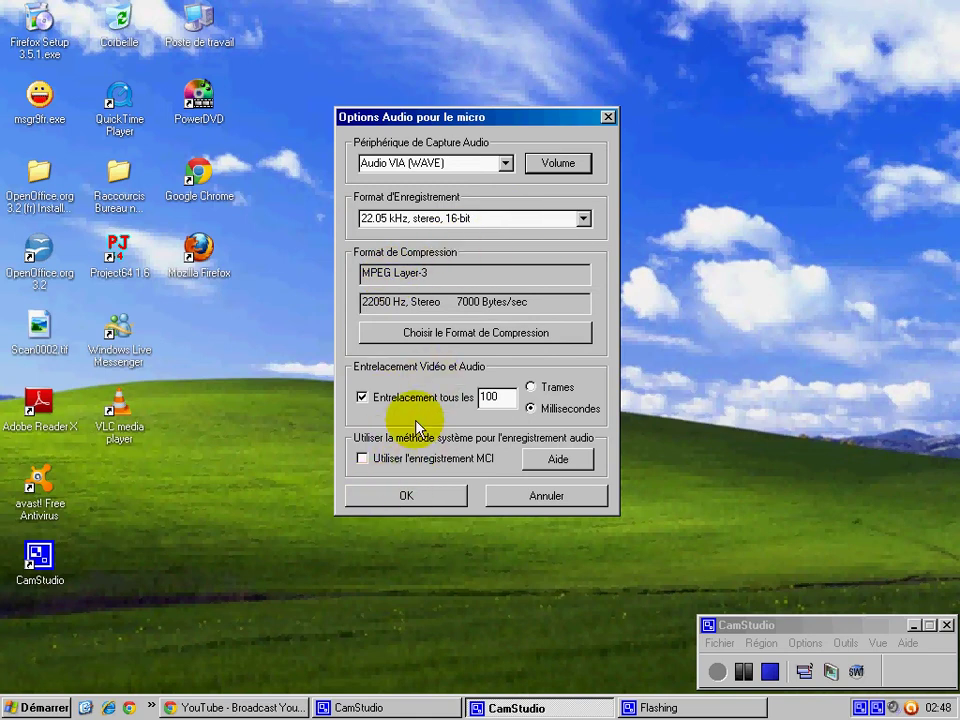
# Enable MCI recording in the microphone audio options and apply the settings
pyautogui.click(363, 462)
pyautogui.click(363, 462)
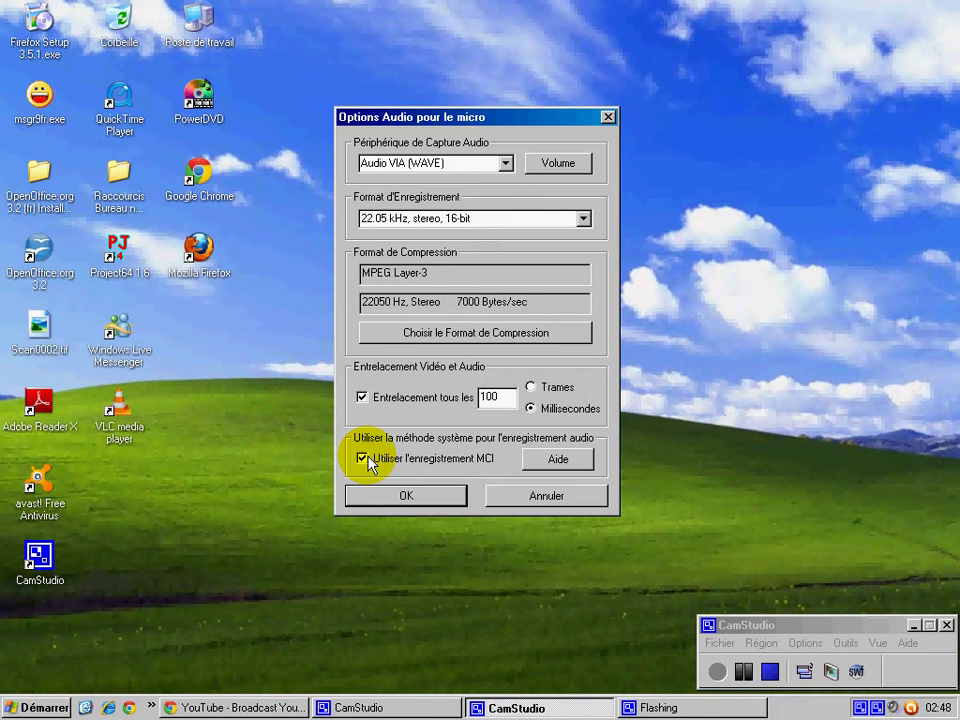
pyautogui.click(743, 671)
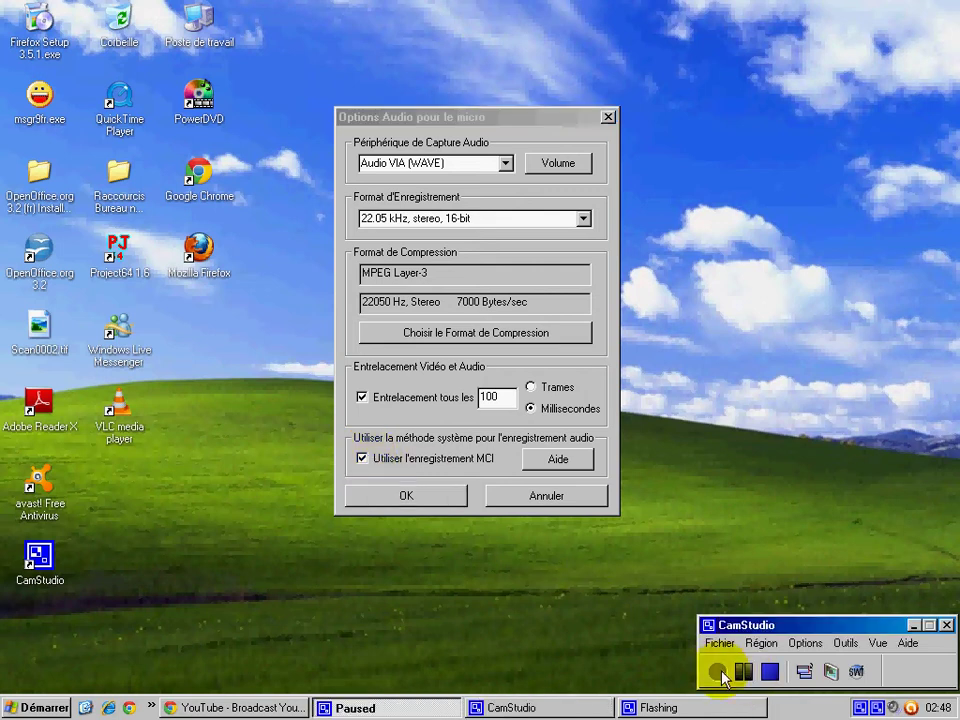
pyautogui.click(718, 671)
pyautogui.click(400, 496)
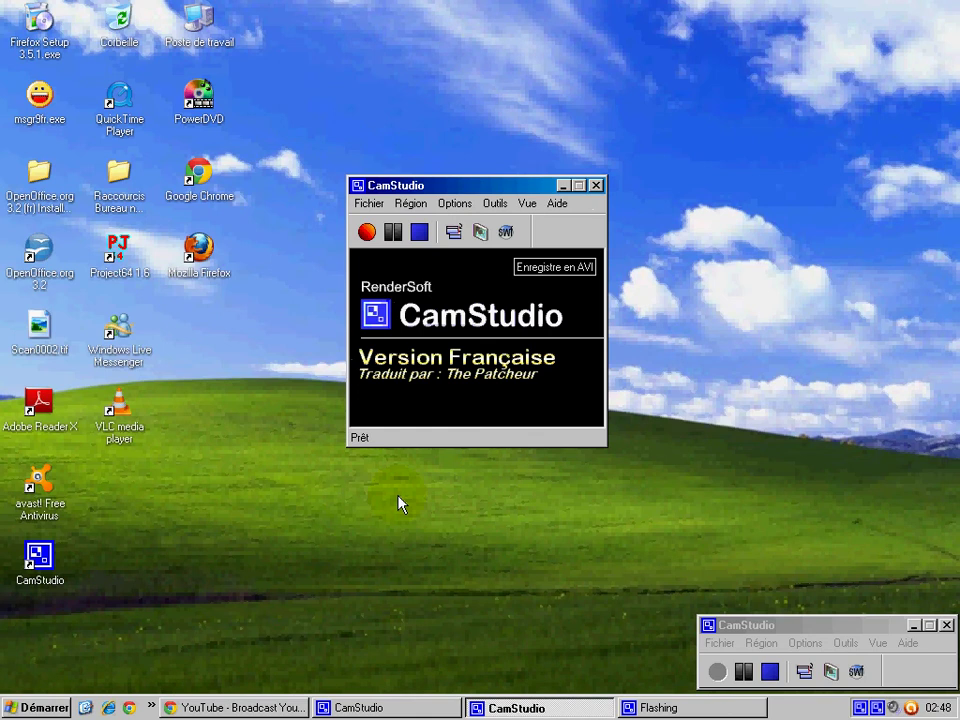
# Set the audio and video synchronisation to delay the video stream by 90 milliseconds
pyautogui.click(455, 204)
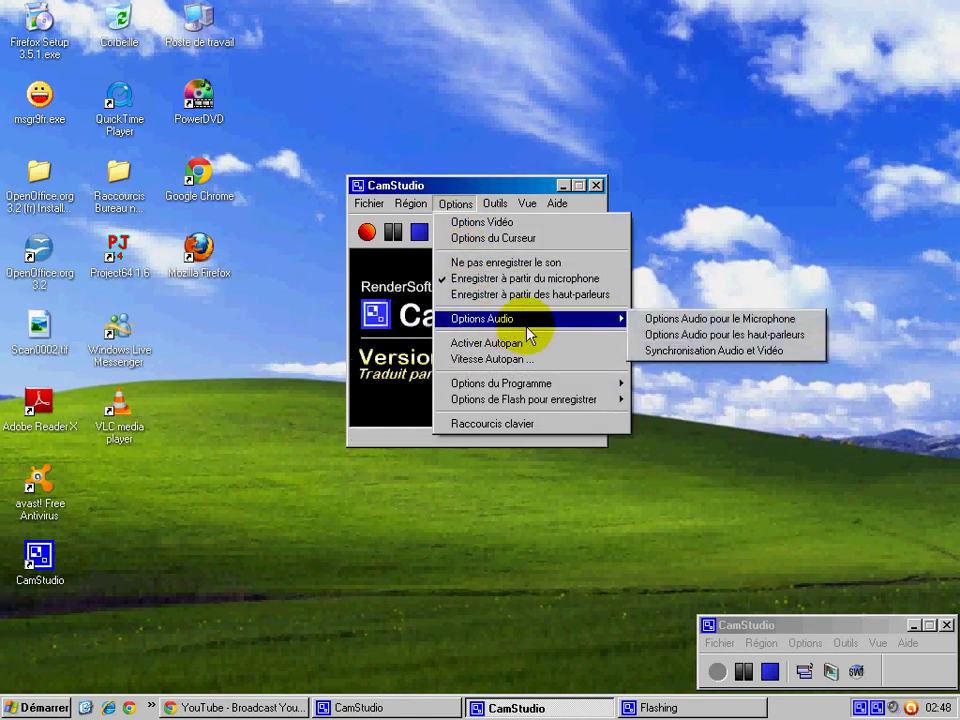
pyautogui.moveTo(523, 321)
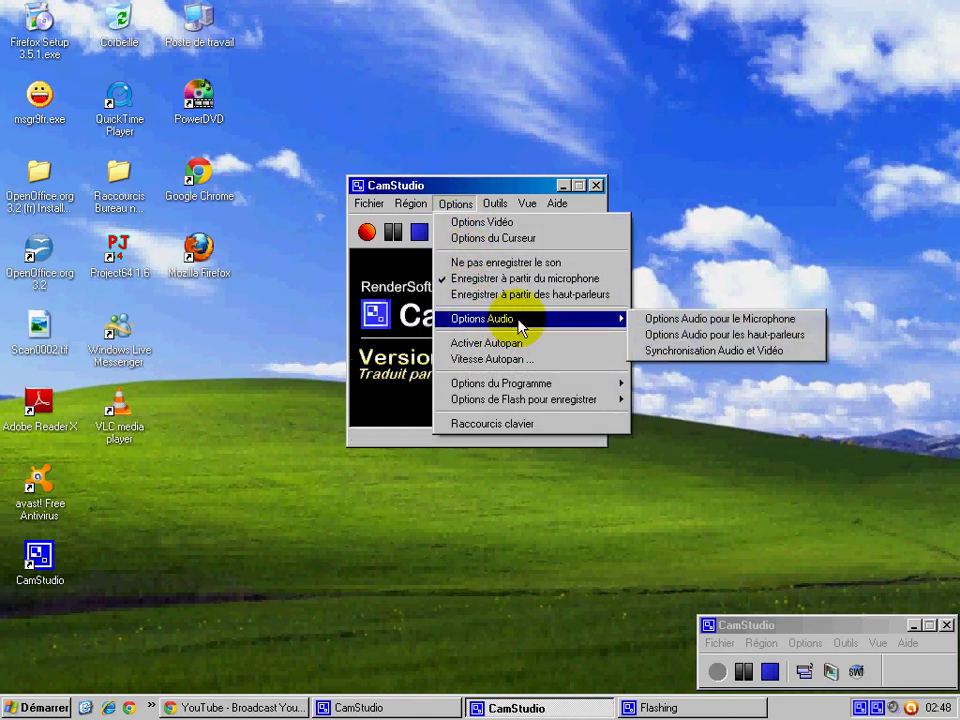
pyautogui.click(660, 352)
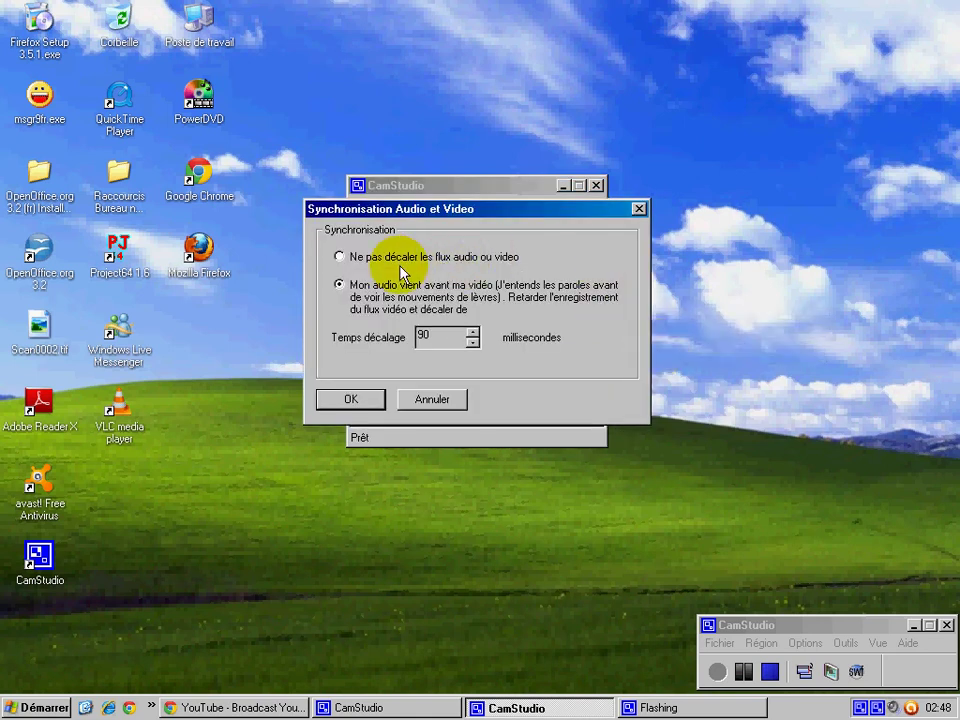
pyautogui.click(340, 257)
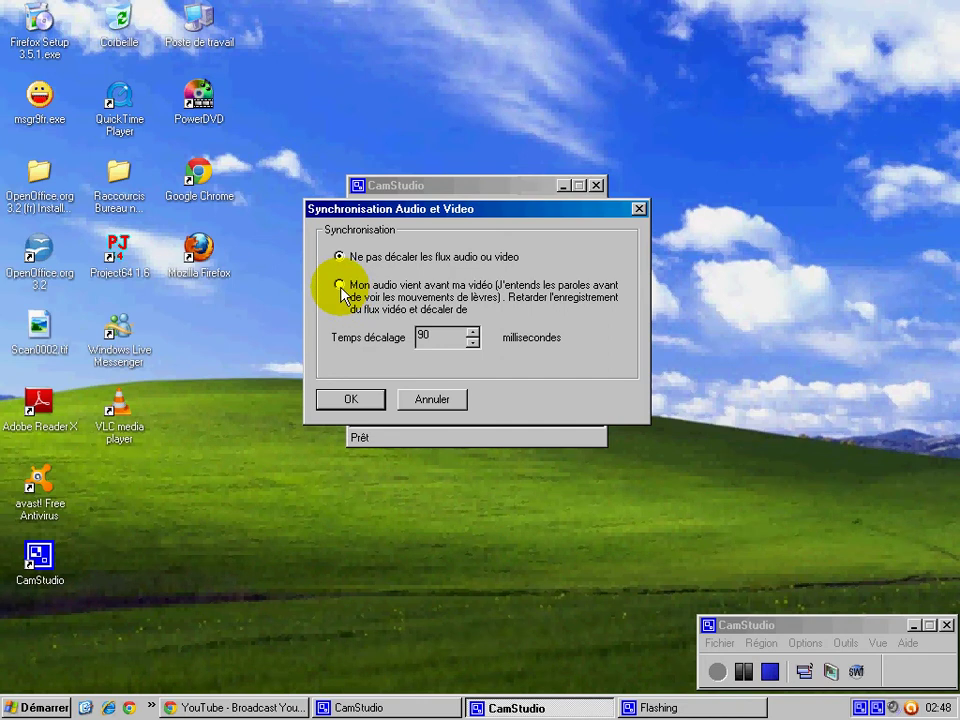
pyautogui.click(472, 343)
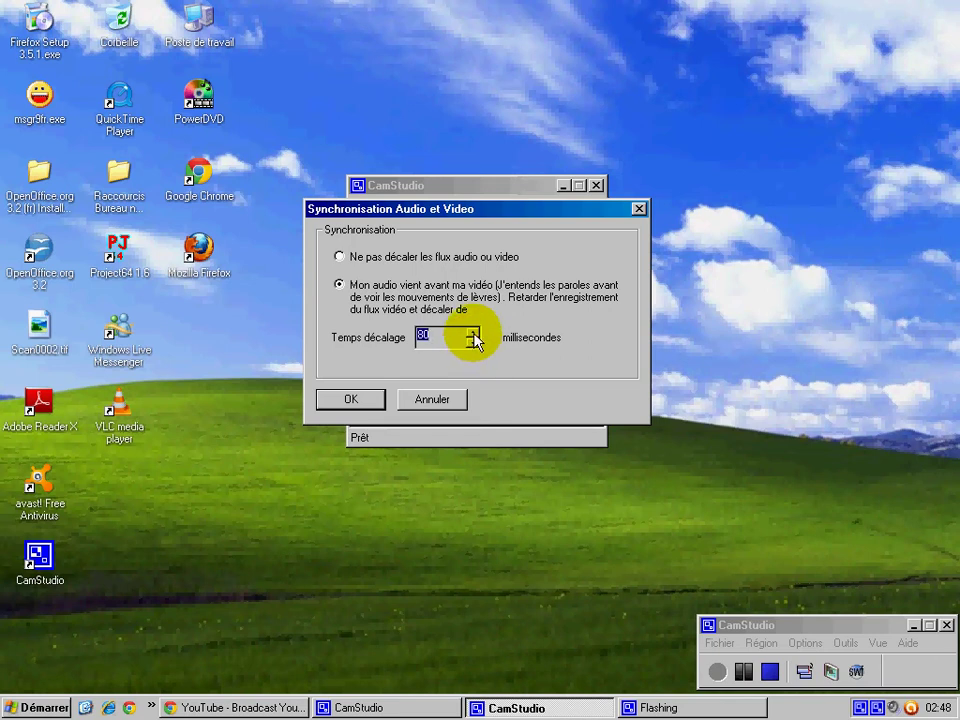
pyautogui.click(473, 341)
pyautogui.click(357, 400)
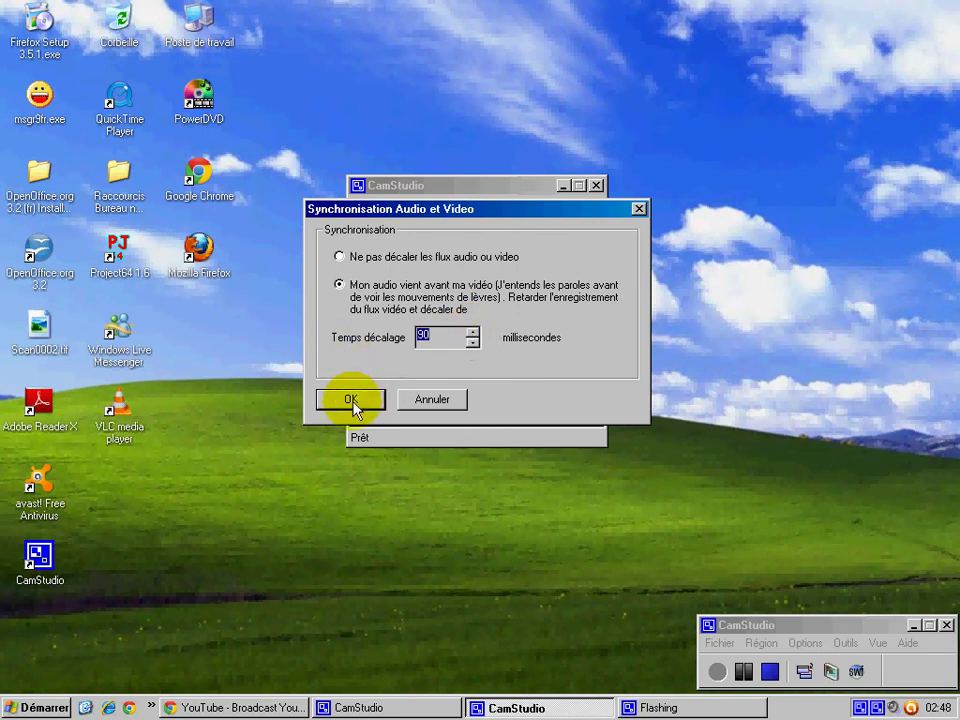
# Examine the program options for AVI playback, temporary folder and recording priority, and the Flash recording options
pyautogui.click(456, 203)
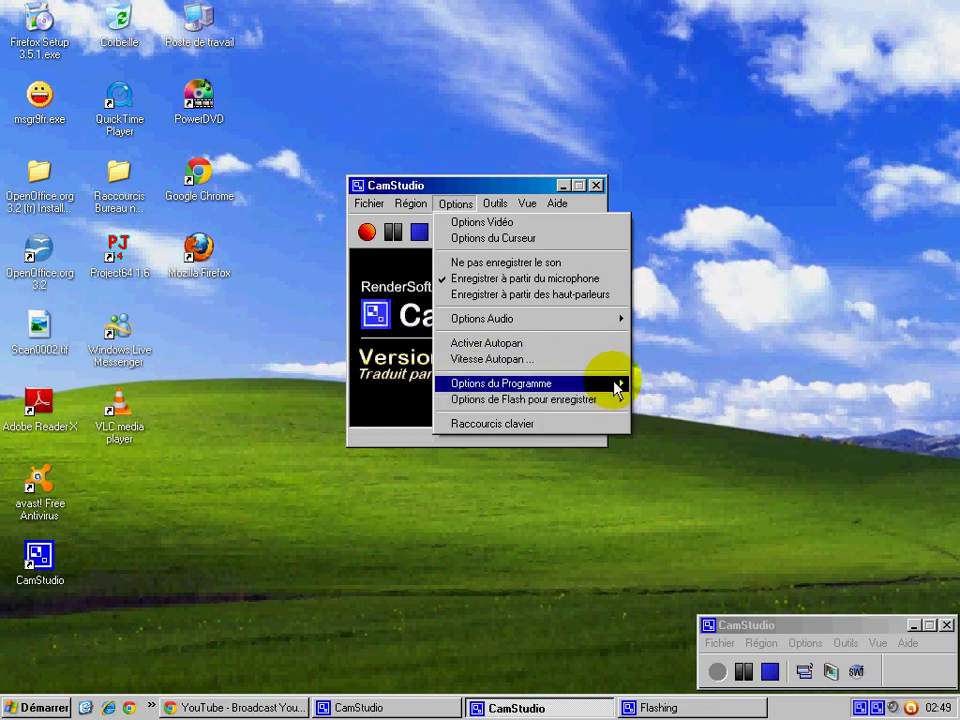
pyautogui.moveTo(536, 382)
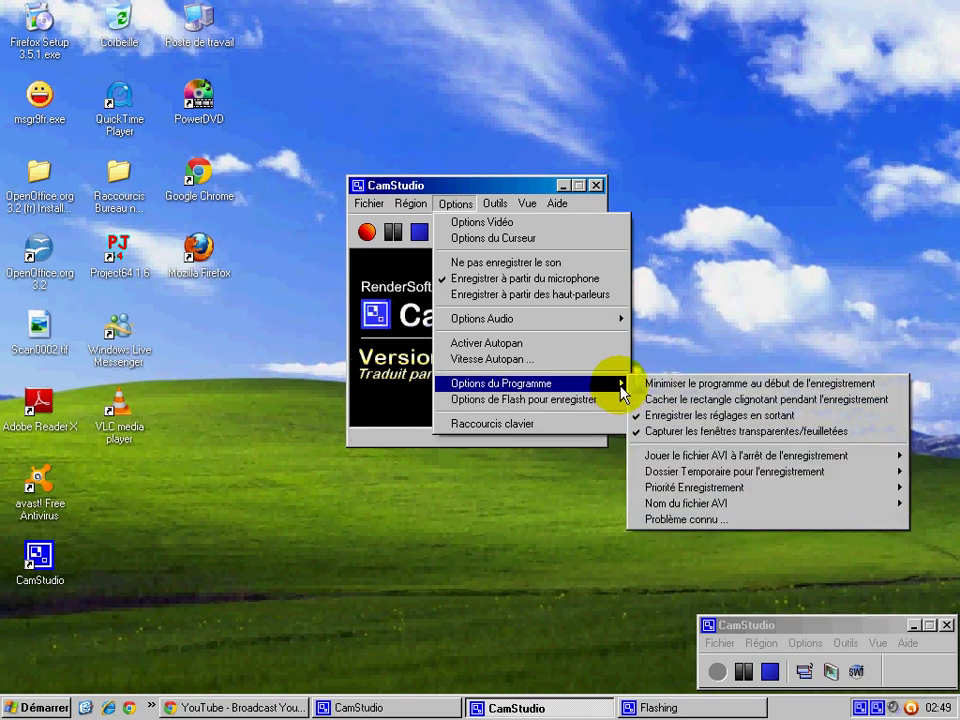
pyautogui.moveTo(707, 456)
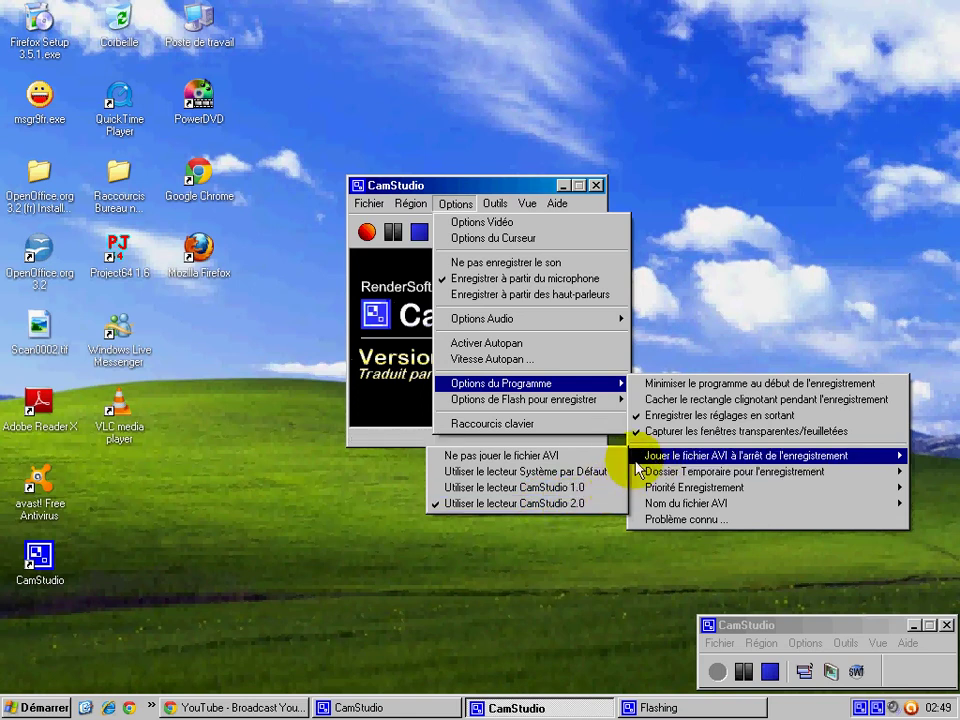
pyautogui.moveTo(676, 474)
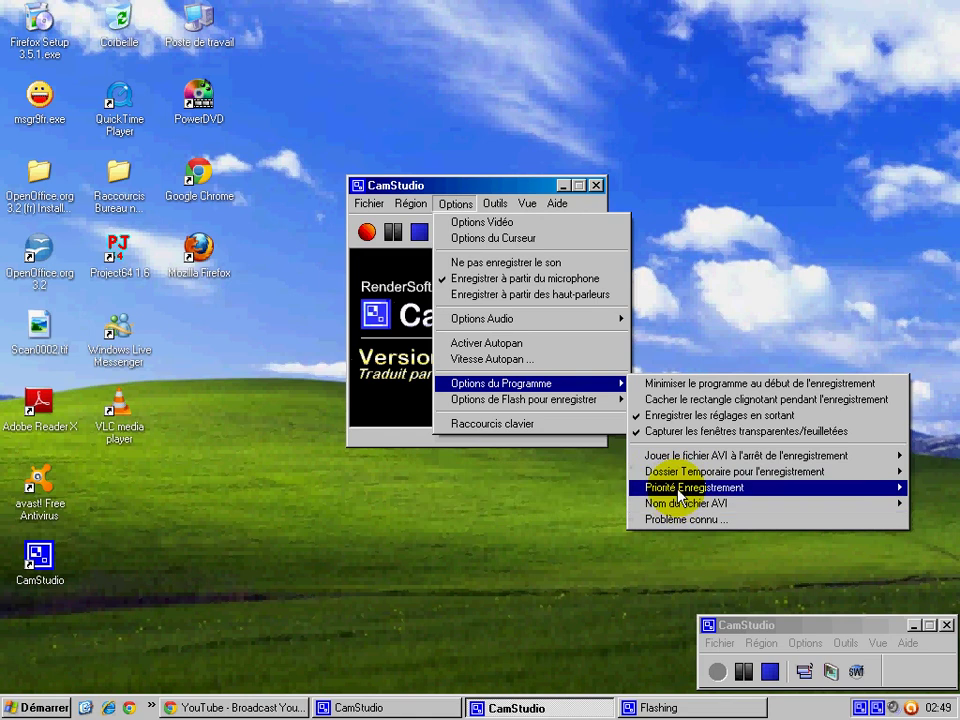
pyautogui.moveTo(705, 487)
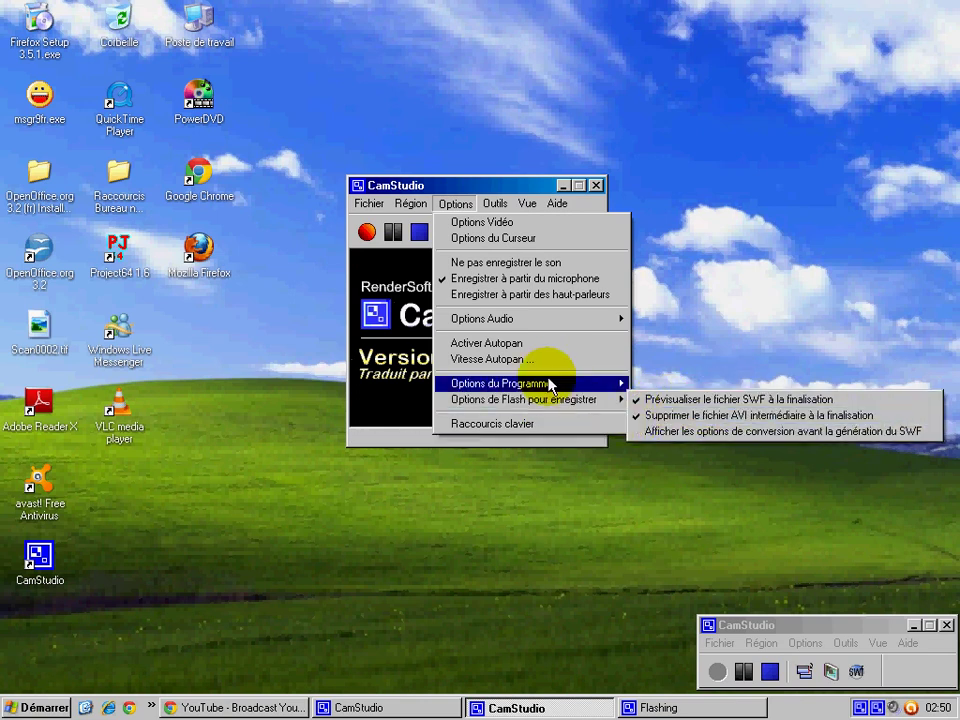
# Try to apply CTRL alone as the next-layout keyboard shortcut, and leave the shortcut settings
pyautogui.click(509, 424)
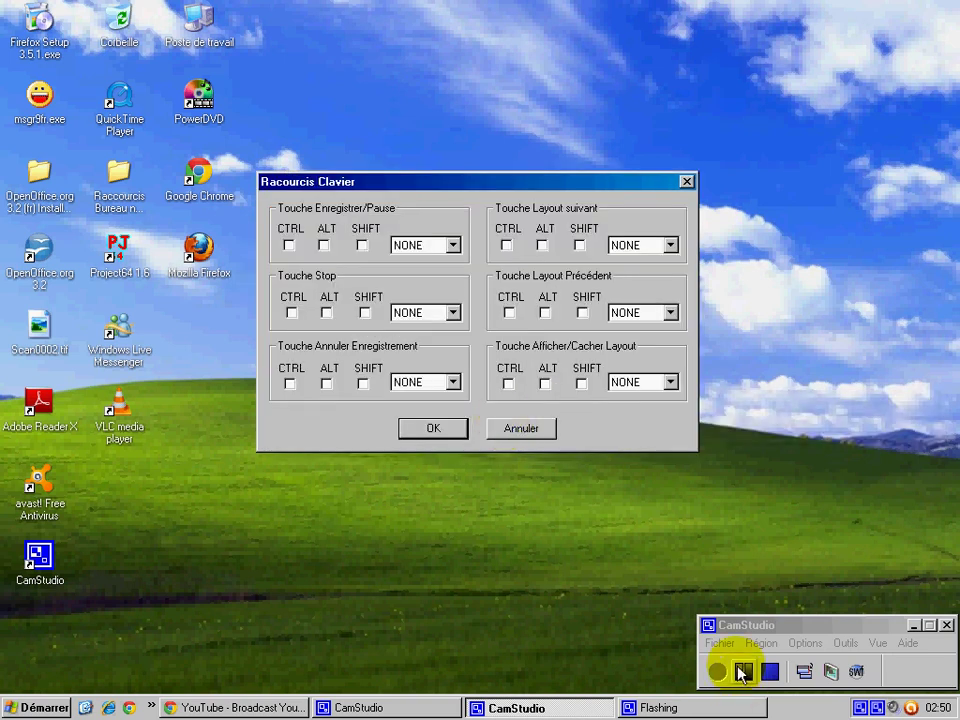
pyautogui.press('Escape')
pyautogui.click(455, 203)
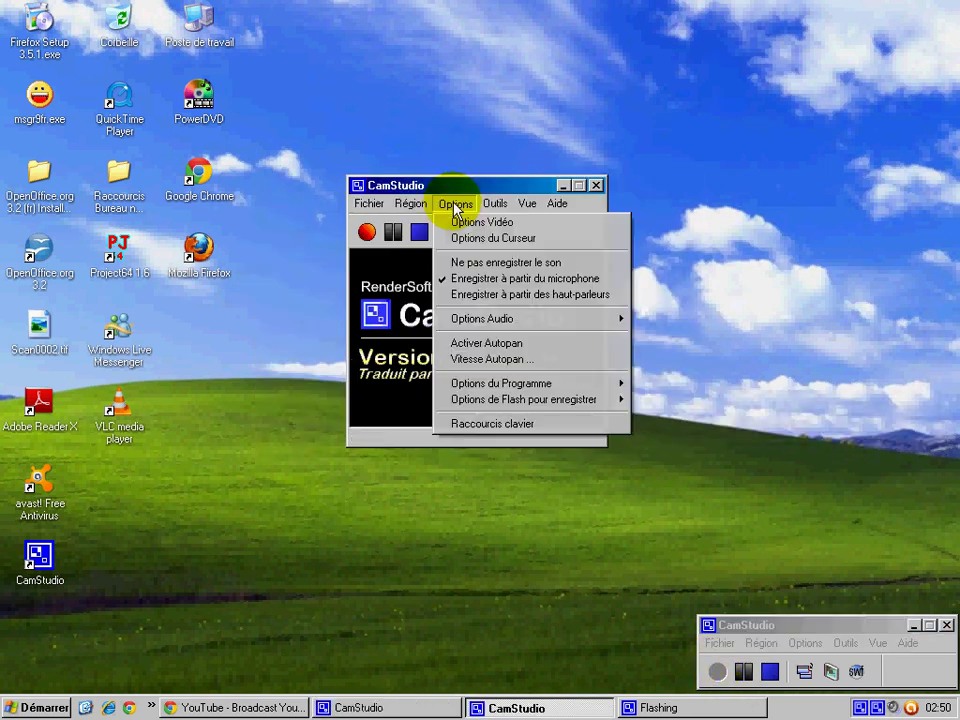
pyautogui.click(497, 424)
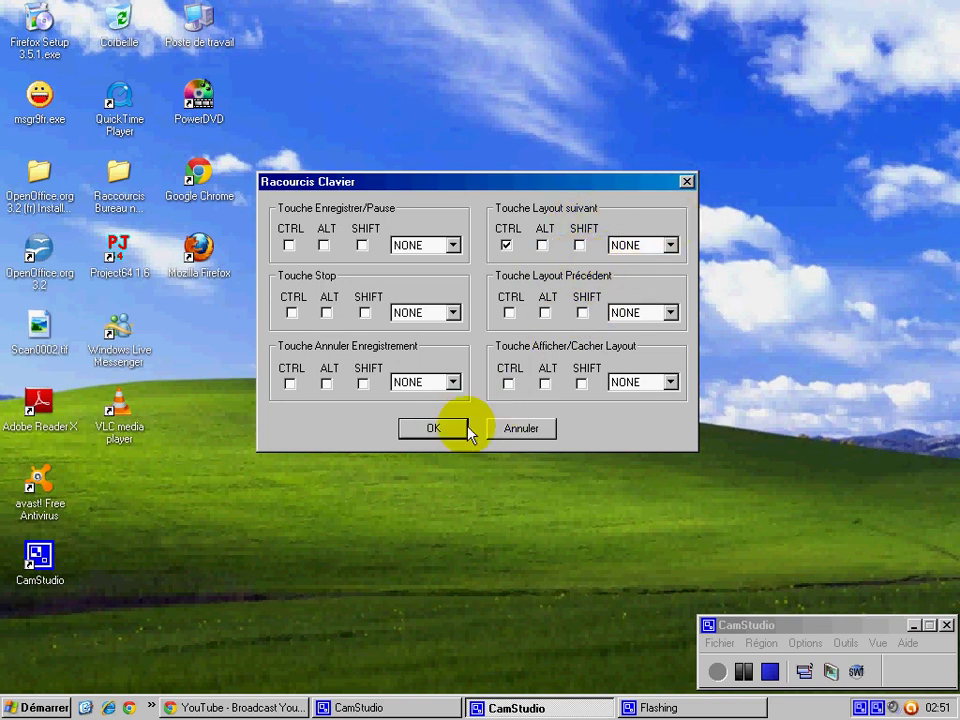
pyautogui.click(434, 430)
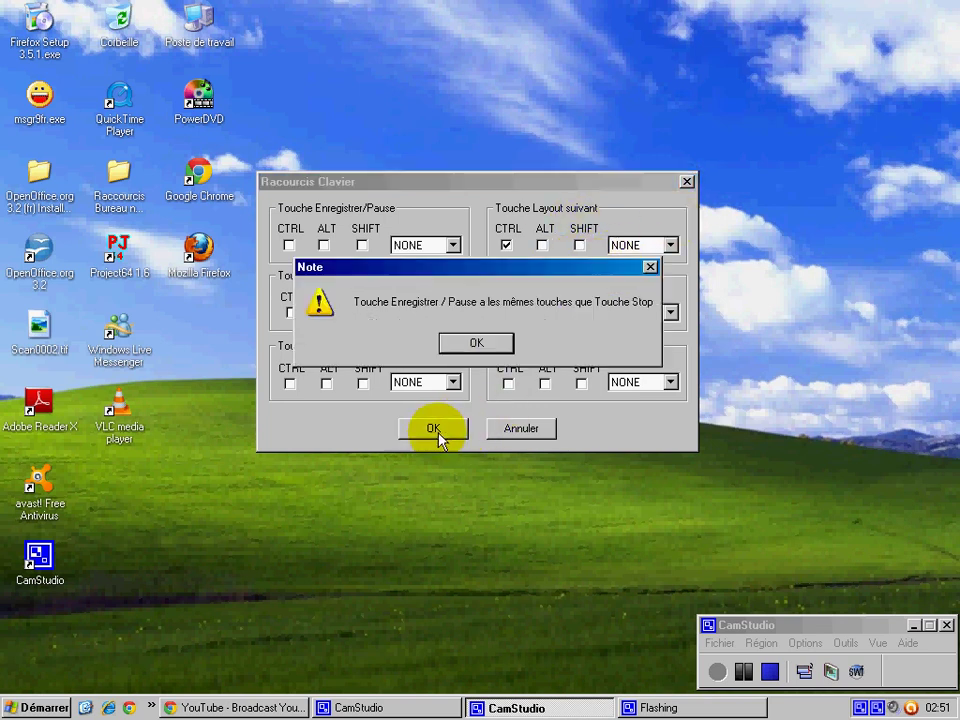
pyautogui.click(651, 268)
pyautogui.click(686, 181)
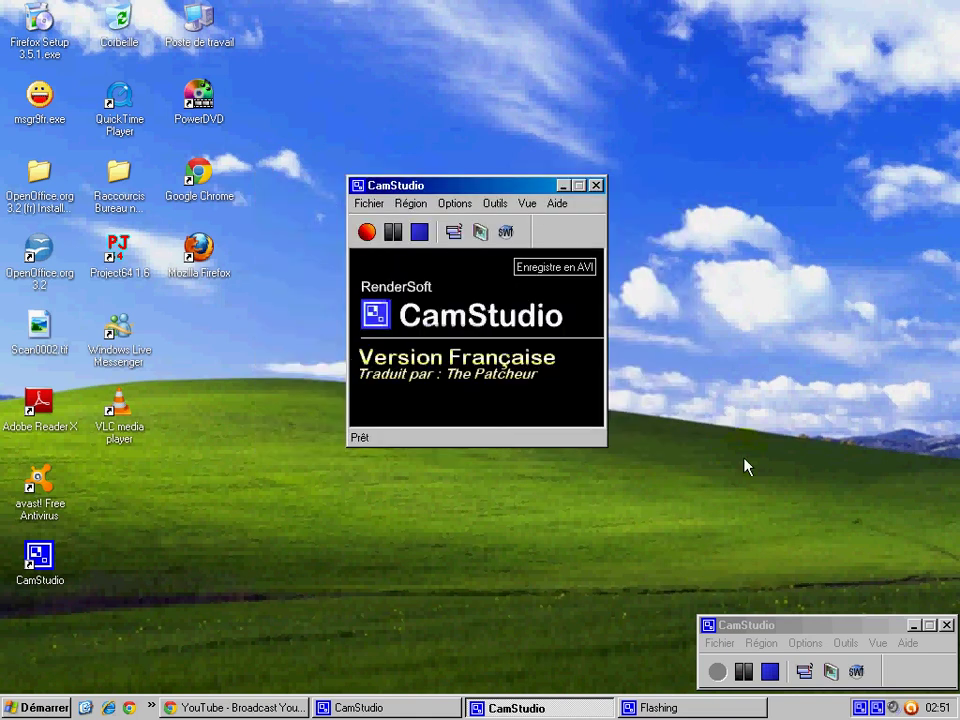
# Enable Autopan and switch it back off
pyautogui.click(455, 204)
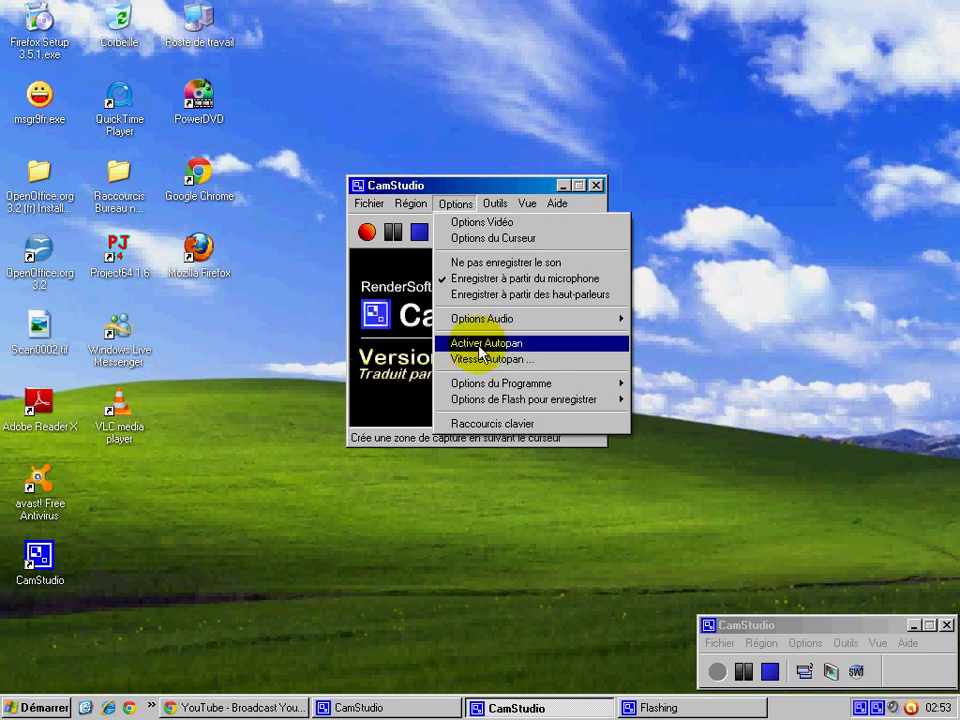
pyautogui.click(480, 345)
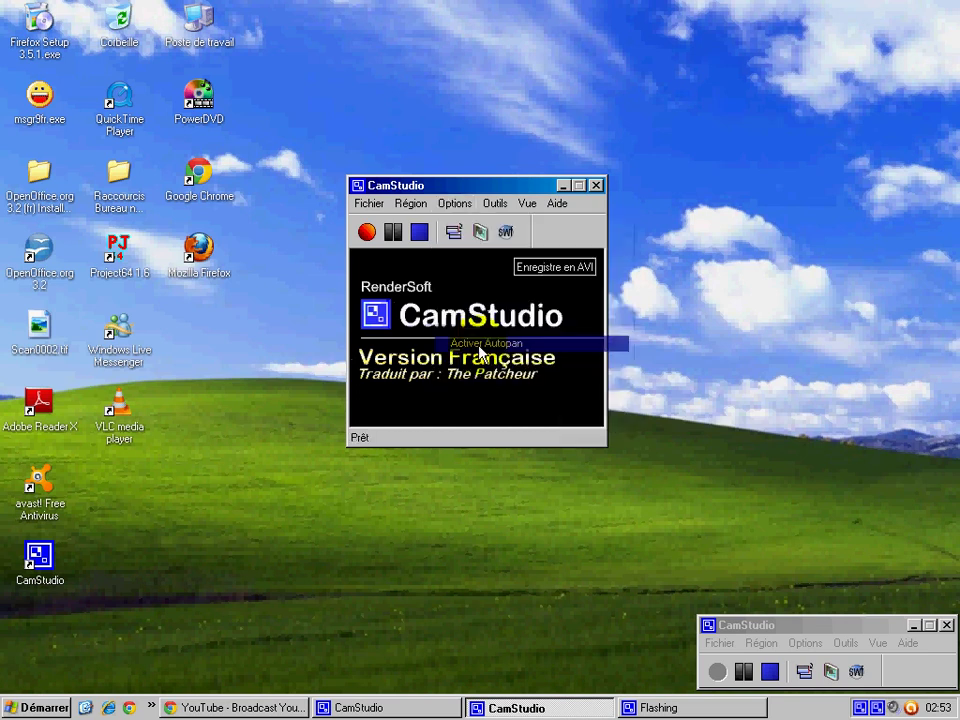
pyautogui.click(446, 205)
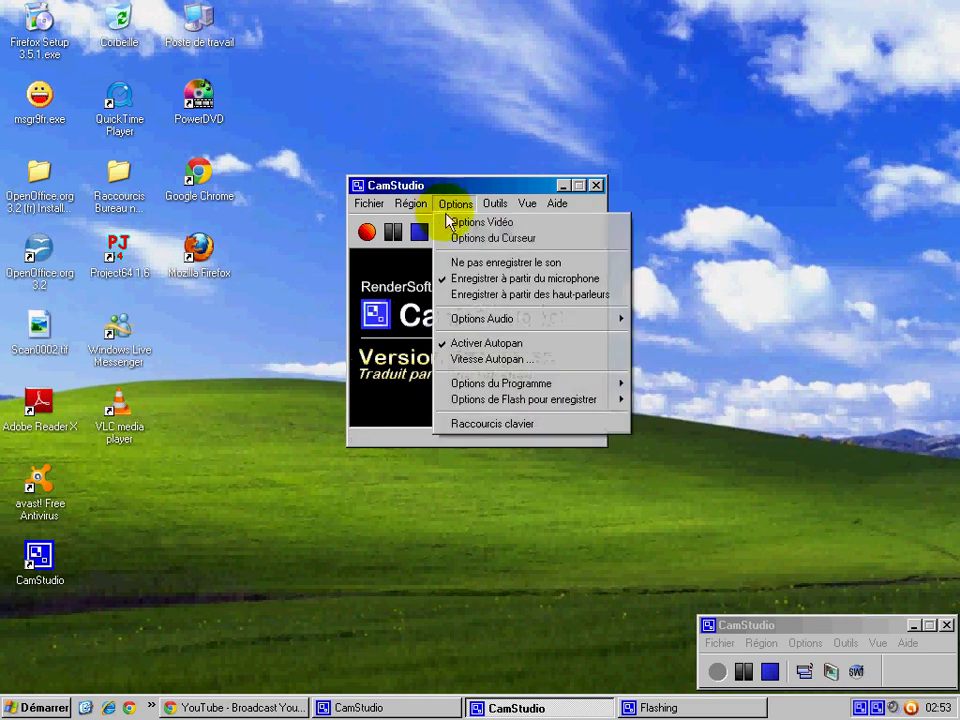
pyautogui.click(446, 352)
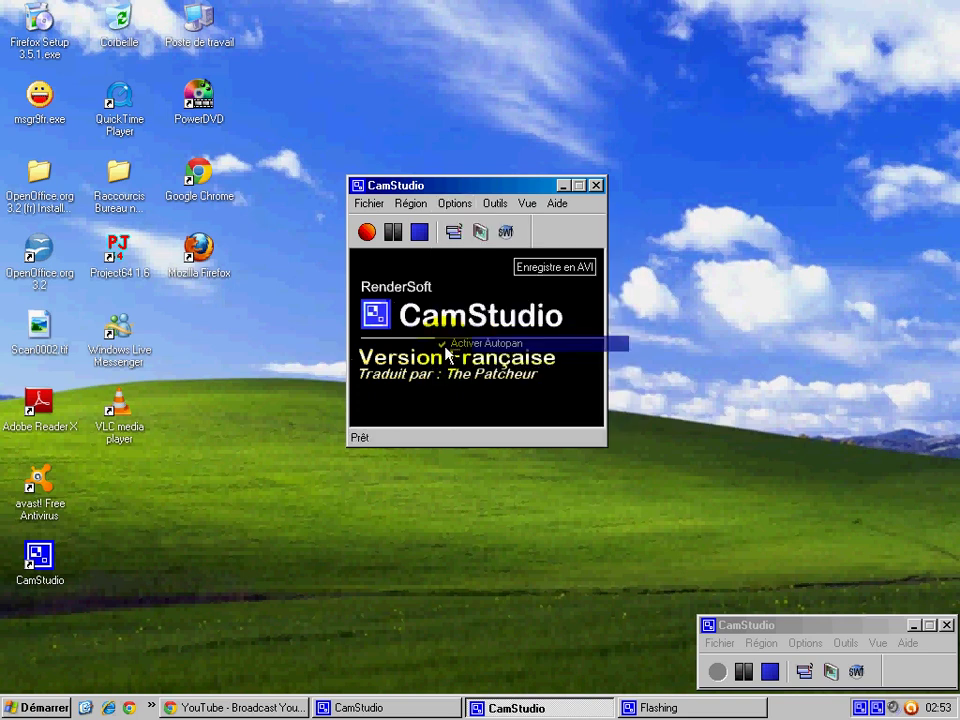
# Open the screen annotations window to view its list of shapes, and close it again
pyautogui.click(452, 205)
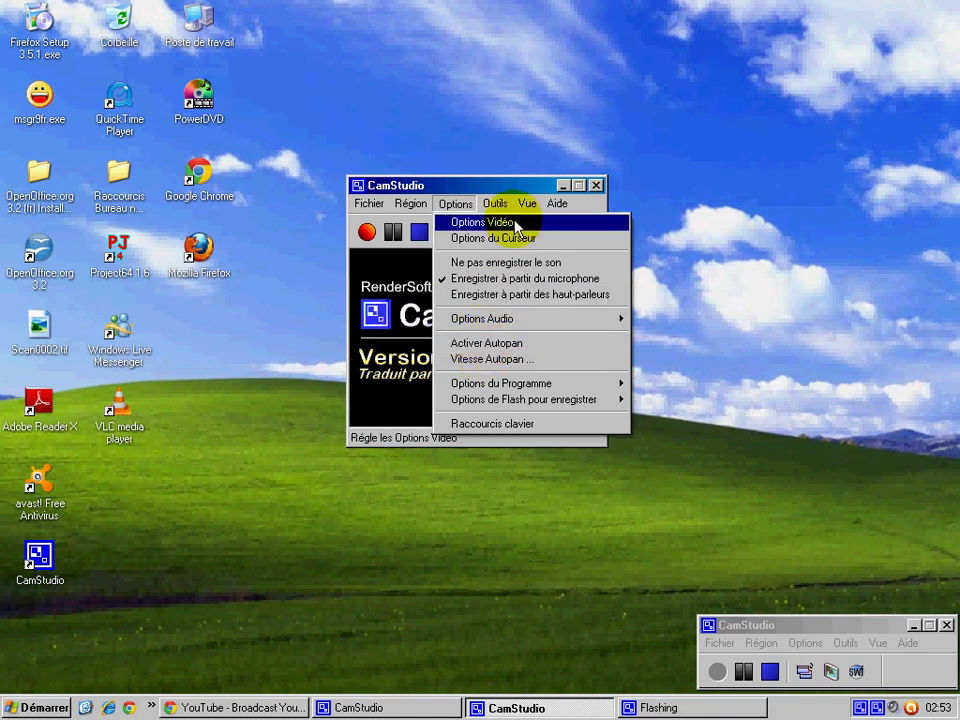
pyautogui.moveTo(495, 203)
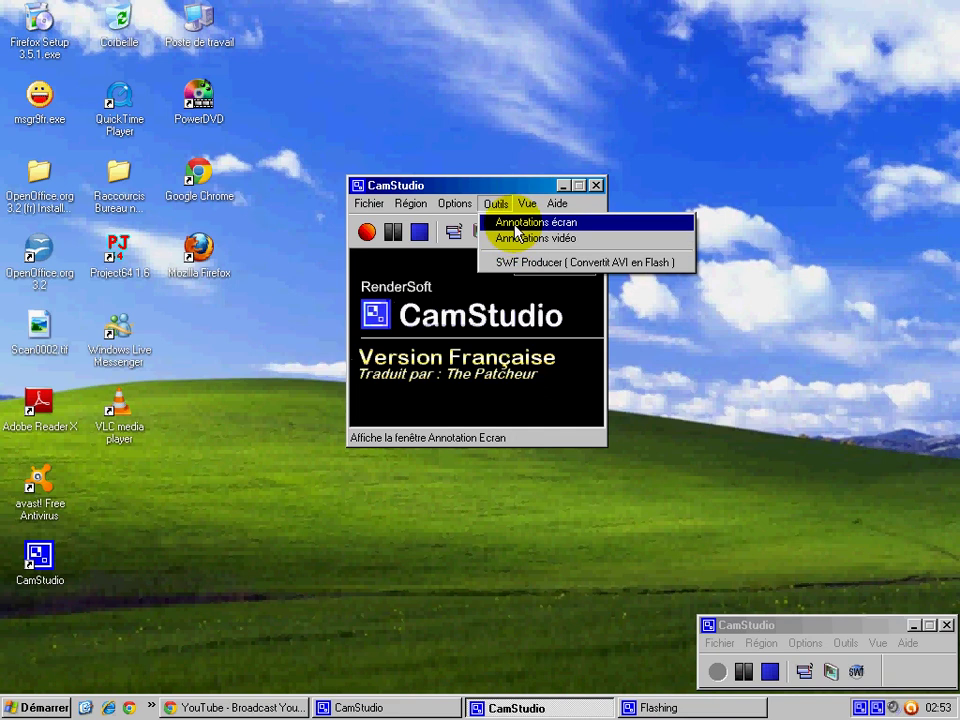
pyautogui.click(515, 223)
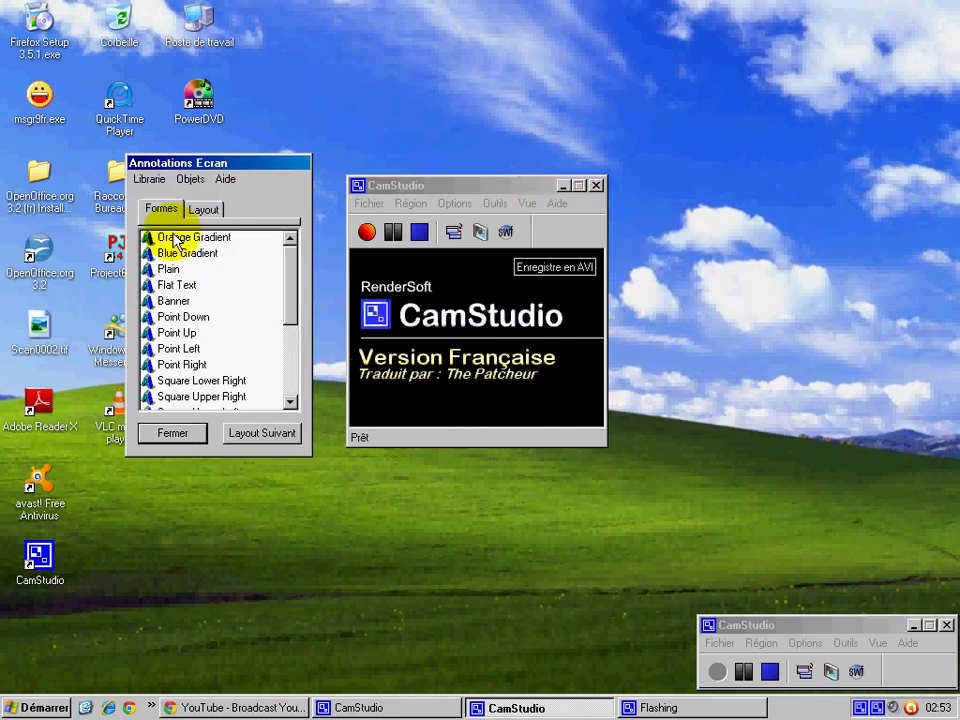
pyautogui.click(174, 436)
pyautogui.click(495, 205)
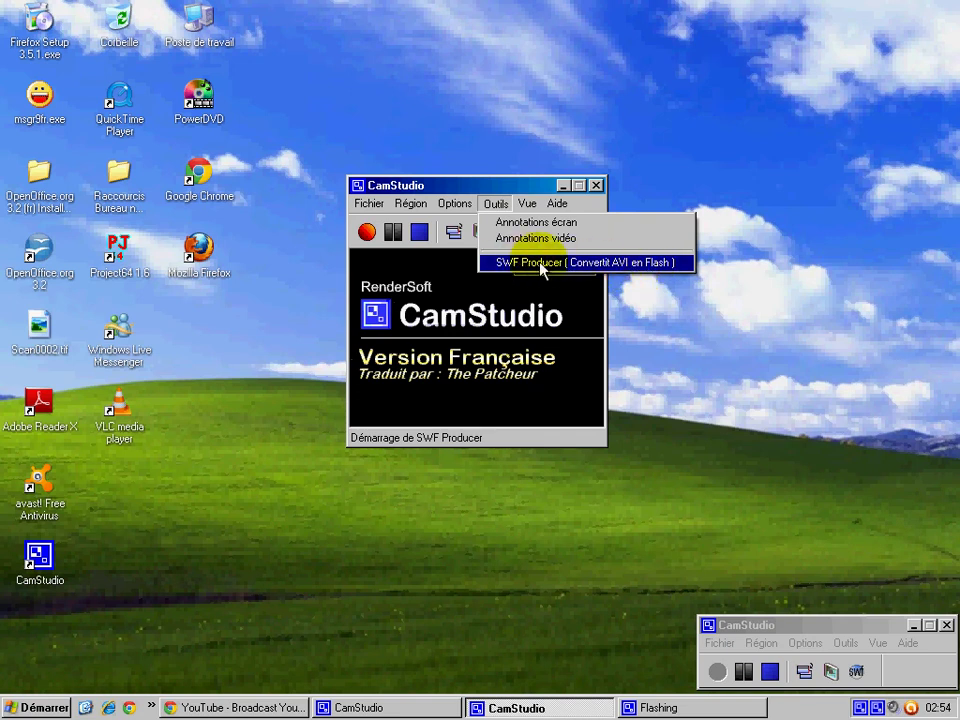
pyautogui.moveTo(526, 204)
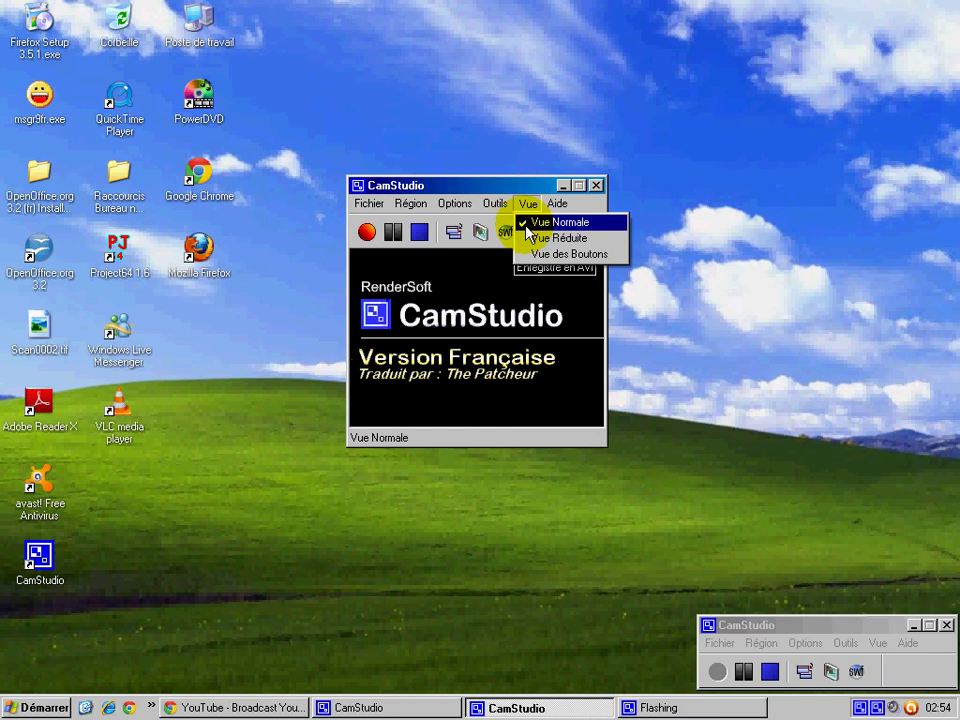
pyautogui.moveTo(560, 206)
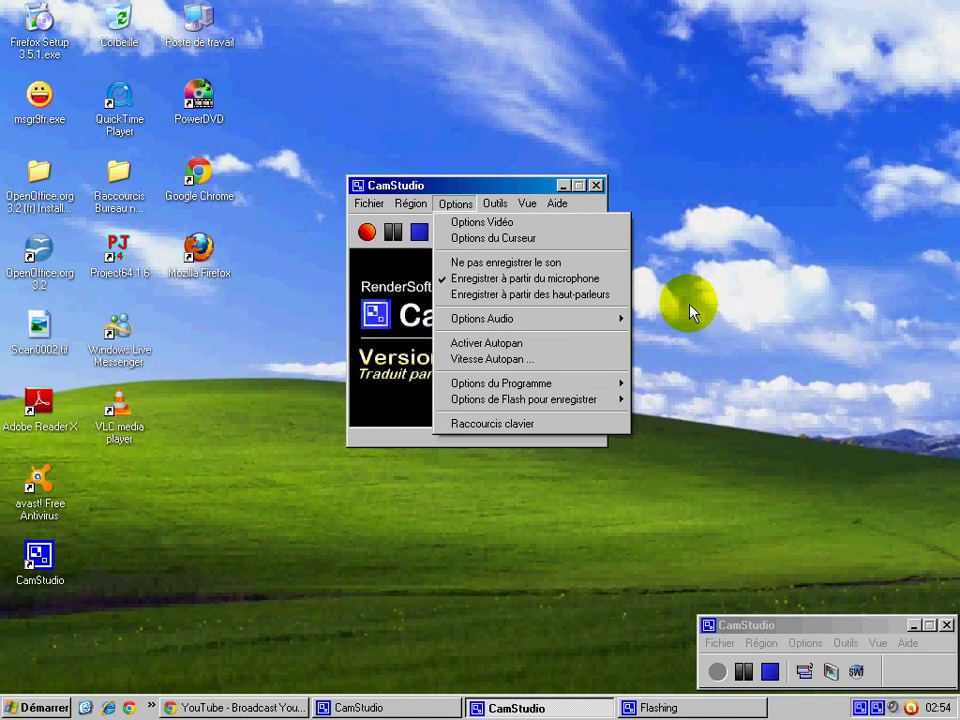
pyautogui.click(677, 295)
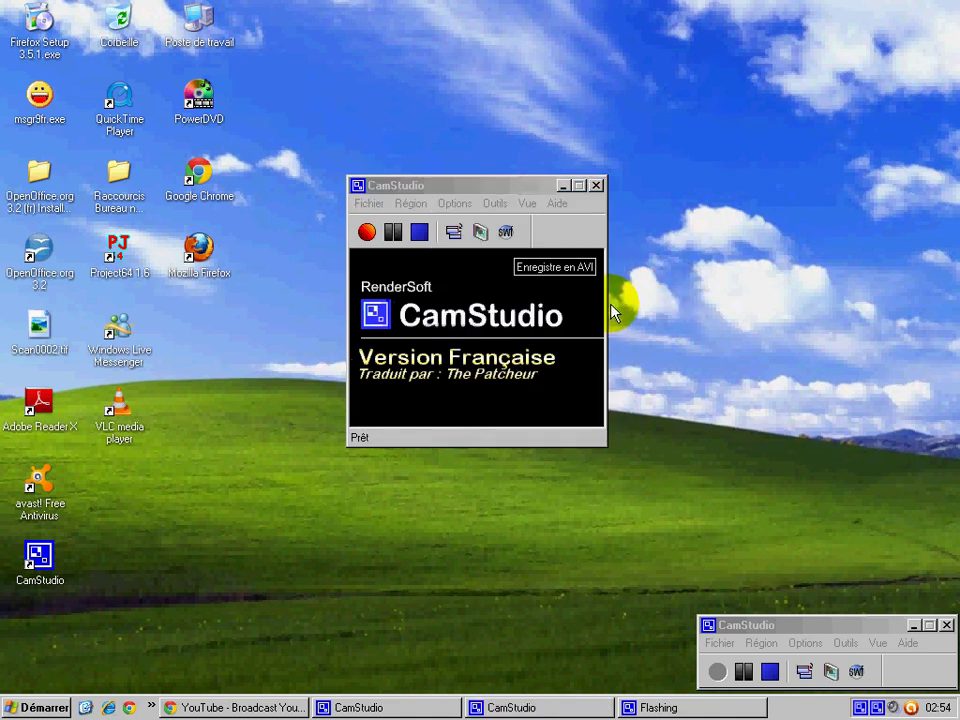
# Stop the screen recording running in the smaller CamStudio window
pyautogui.click(771, 674)
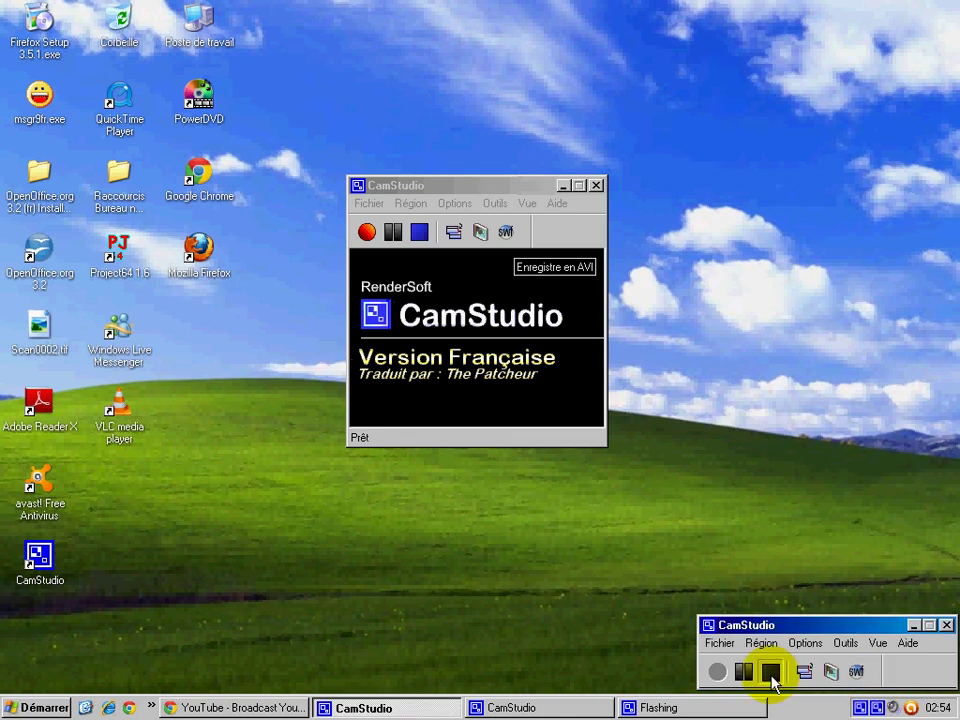